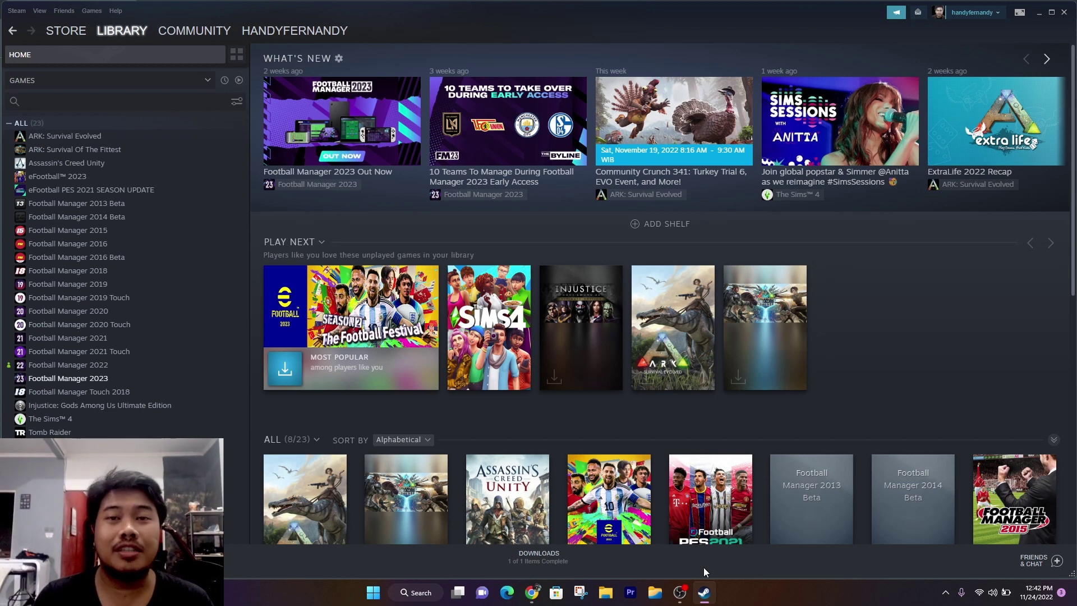
- Switch to Chrome, open fmscout.com and go to the FM23 Essentials - Audio Match Commentary page under the FM 2023 Other Files
left_click(534, 602)
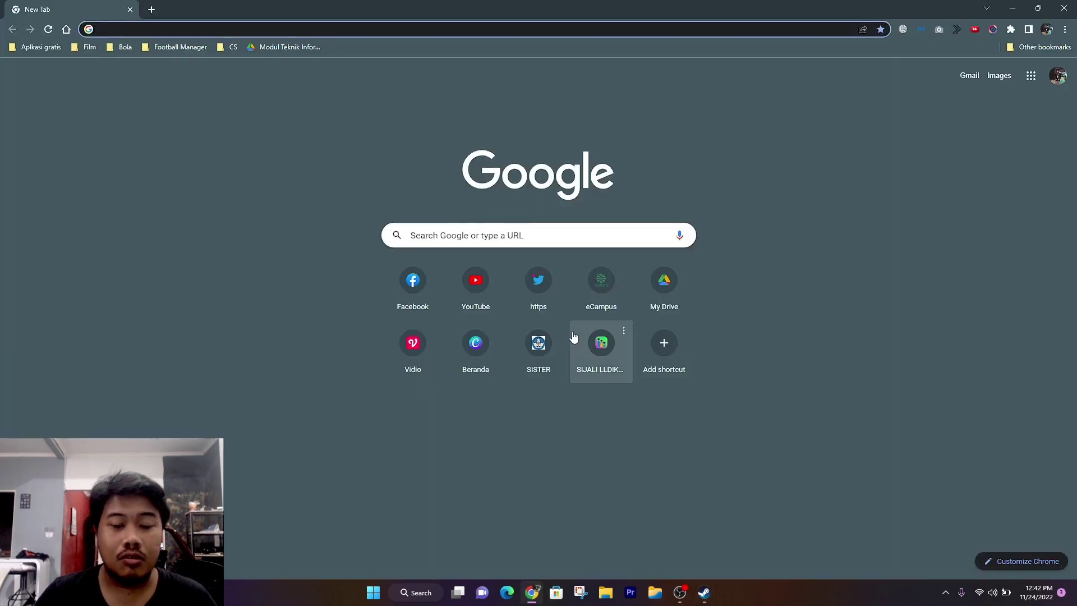
type("fm")
key("Return")
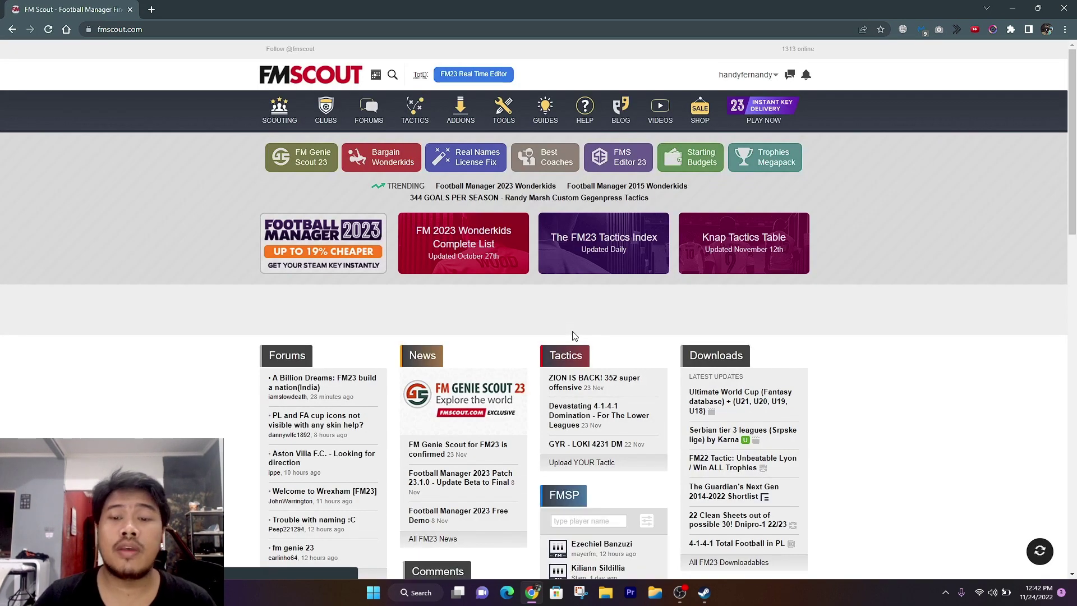
mouse_move(460, 112)
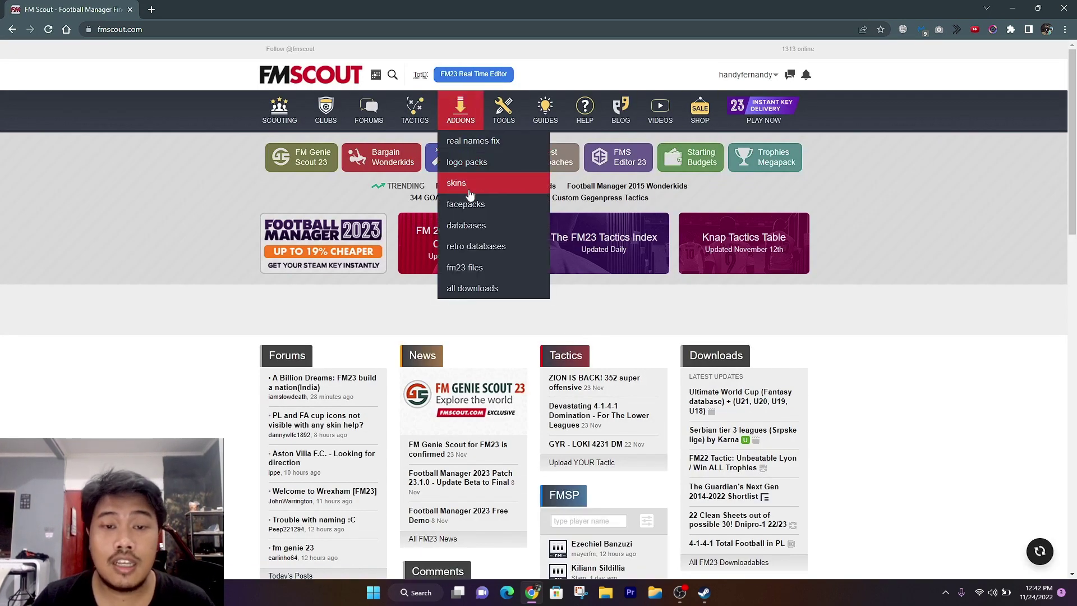
left_click(465, 123)
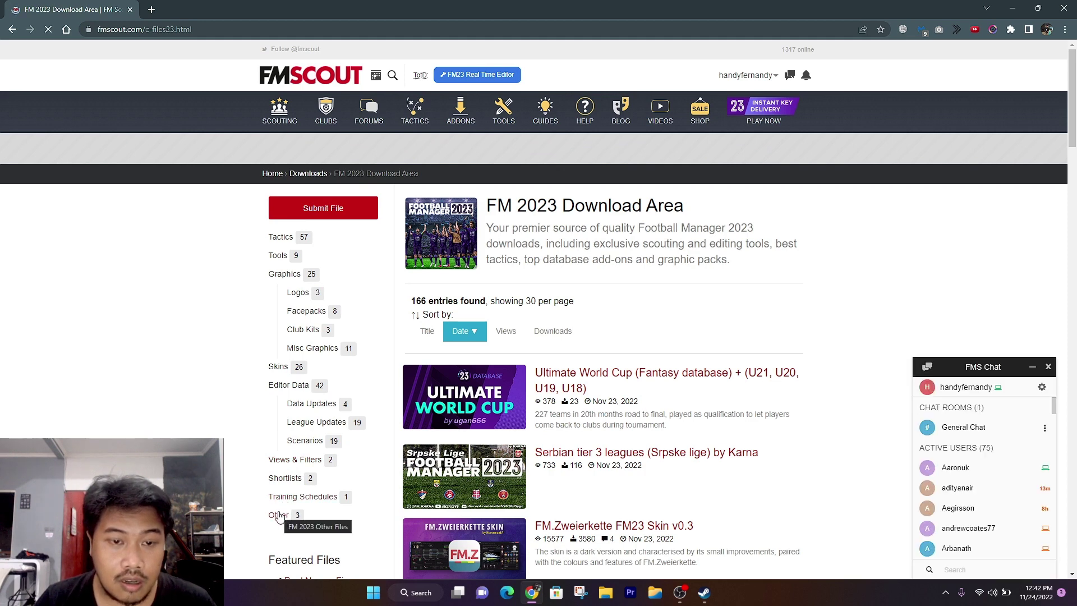
left_click(279, 515)
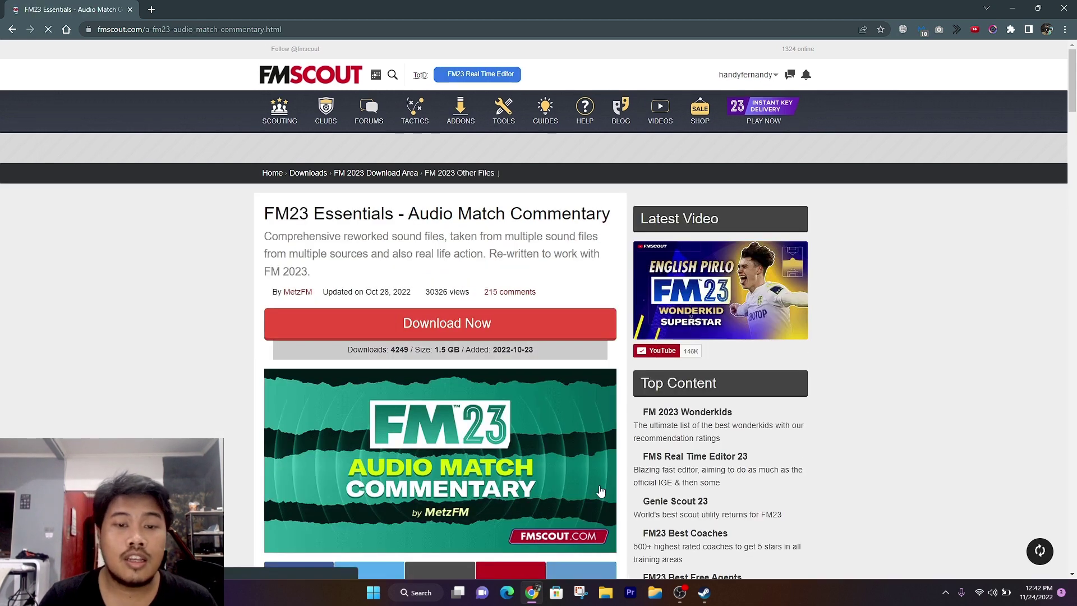
- Download the FM23 BASIC SOUND PACK MOD.rar archive from its MEGA page
left_click(454, 331)
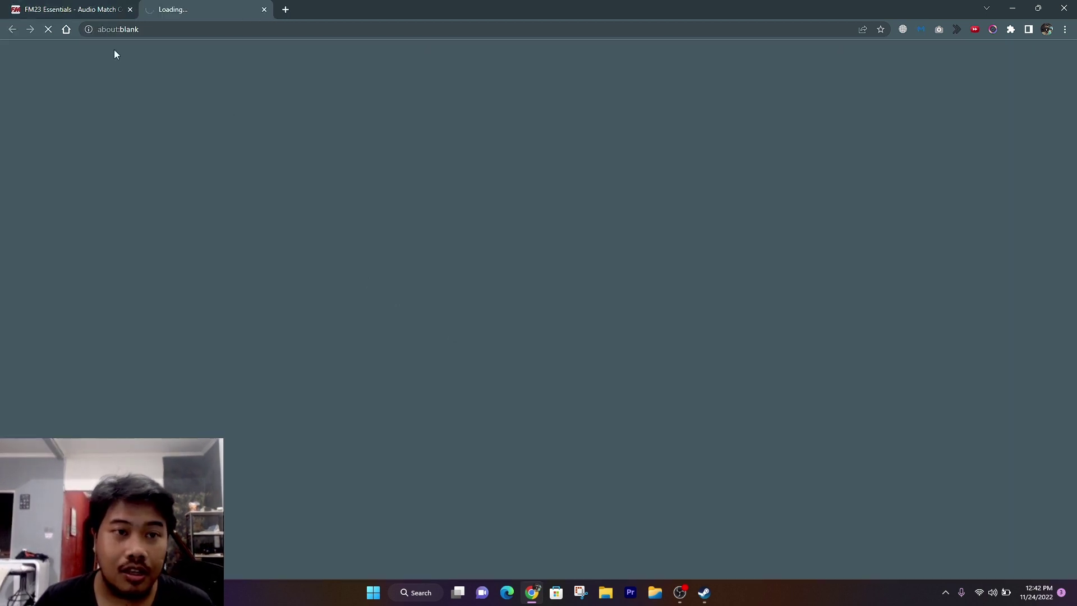
left_click(62, 9)
left_click(148, 5)
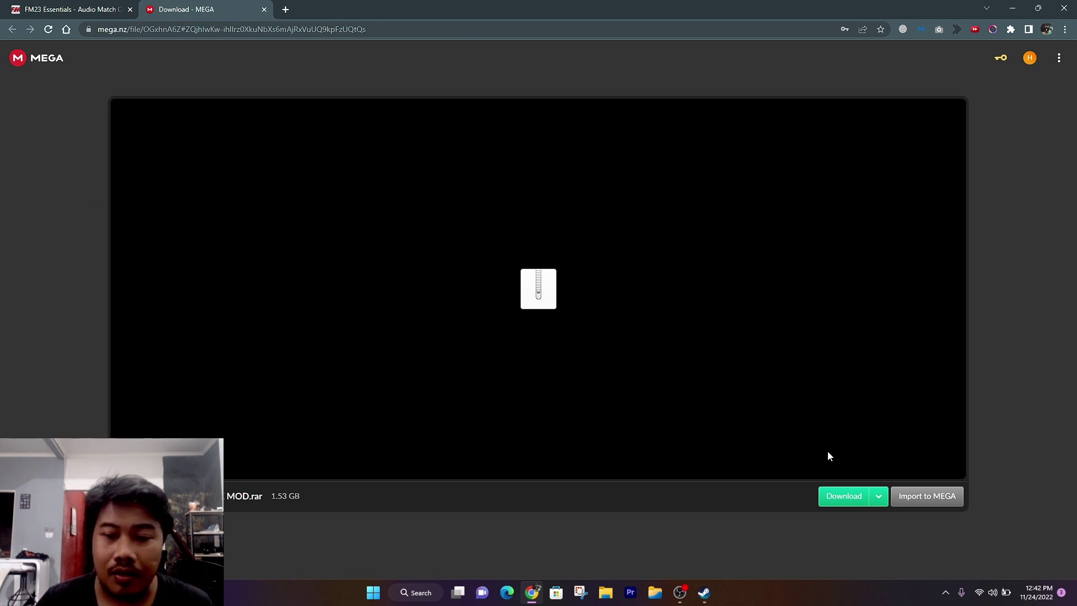
left_click(843, 497)
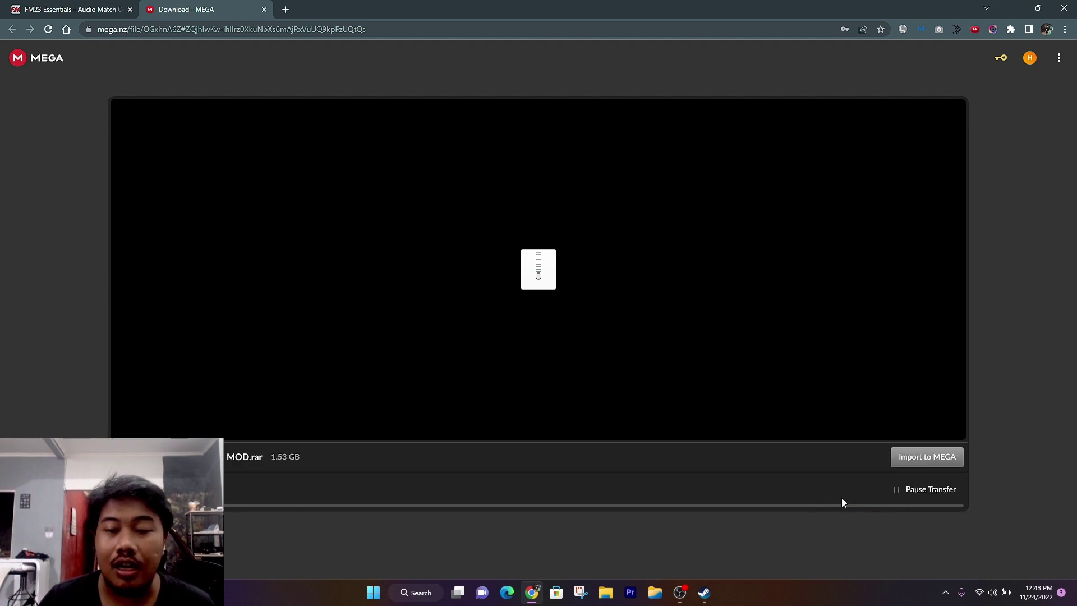
left_click(1030, 59)
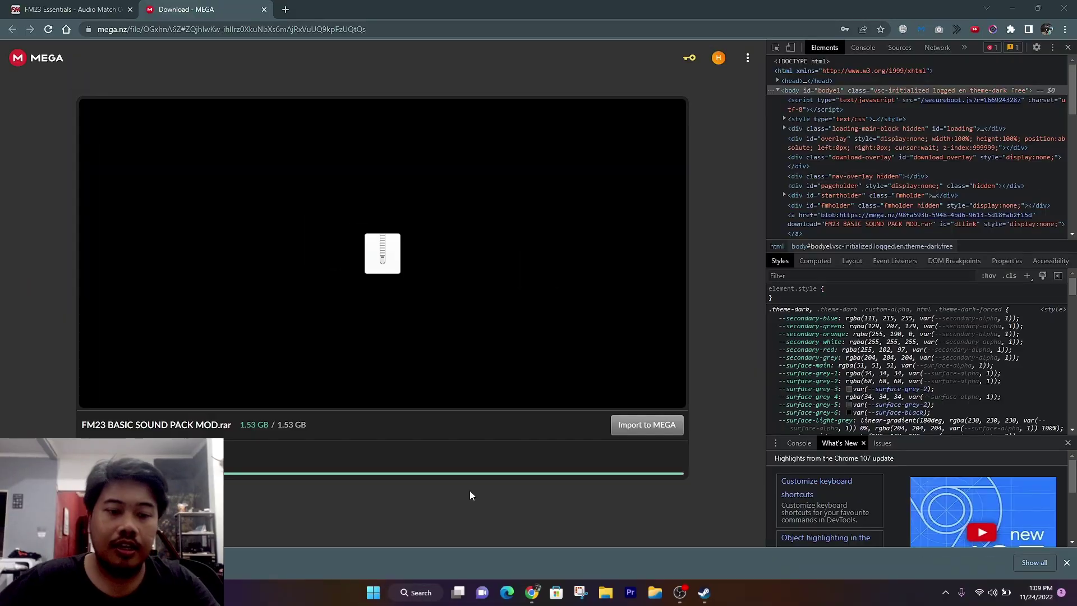
- Extract FM23 BASIC SOUND PACK MOD.rar with WinRAR into its own folder inside Downloads
left_click(228, 500)
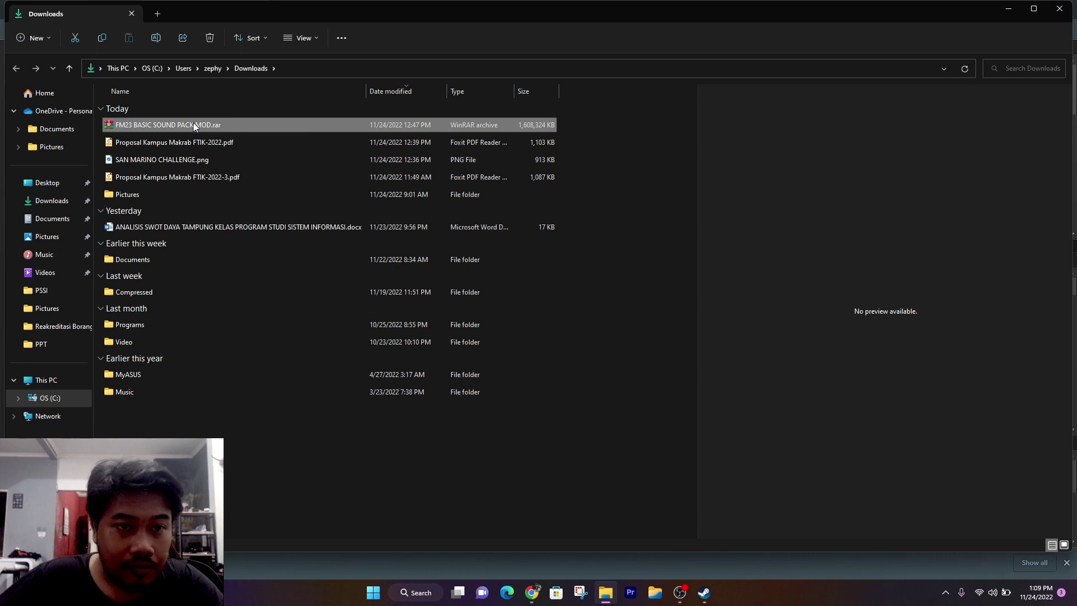
right_click(193, 123)
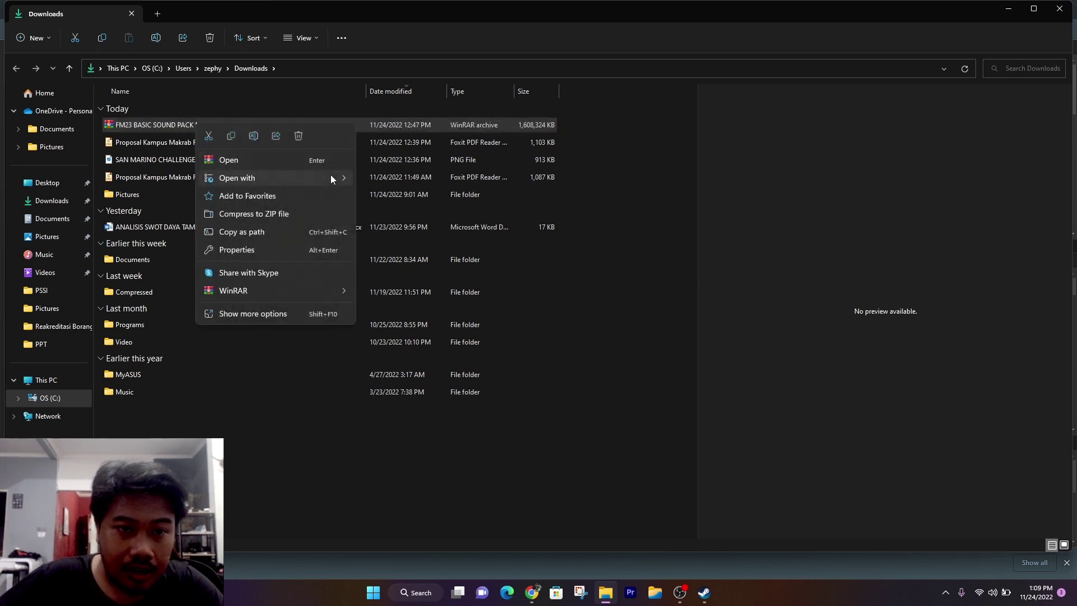
mouse_move(337, 177)
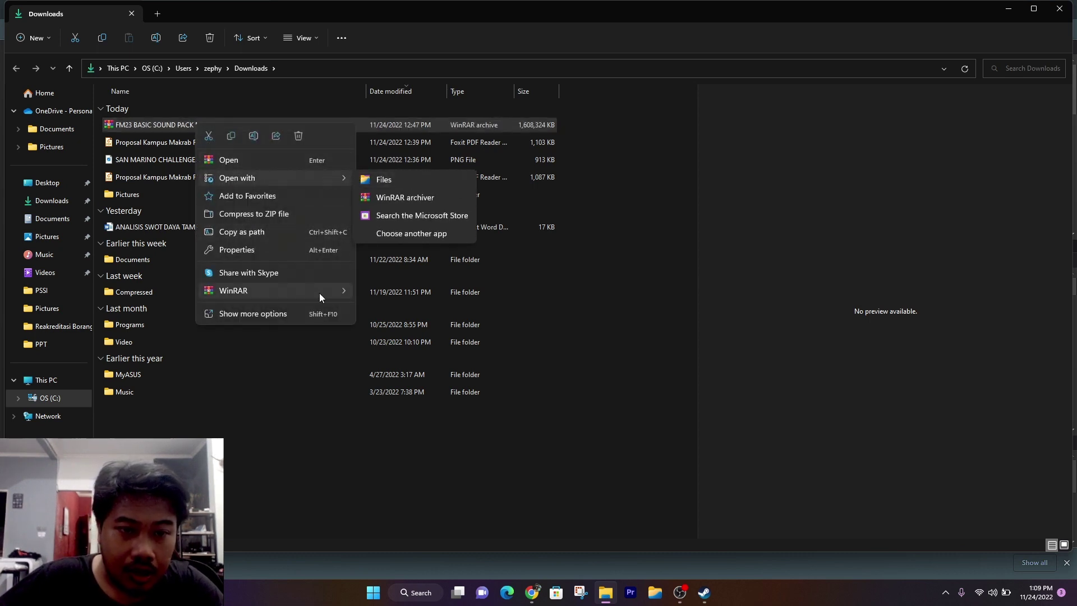
mouse_move(343, 292)
left_click(414, 346)
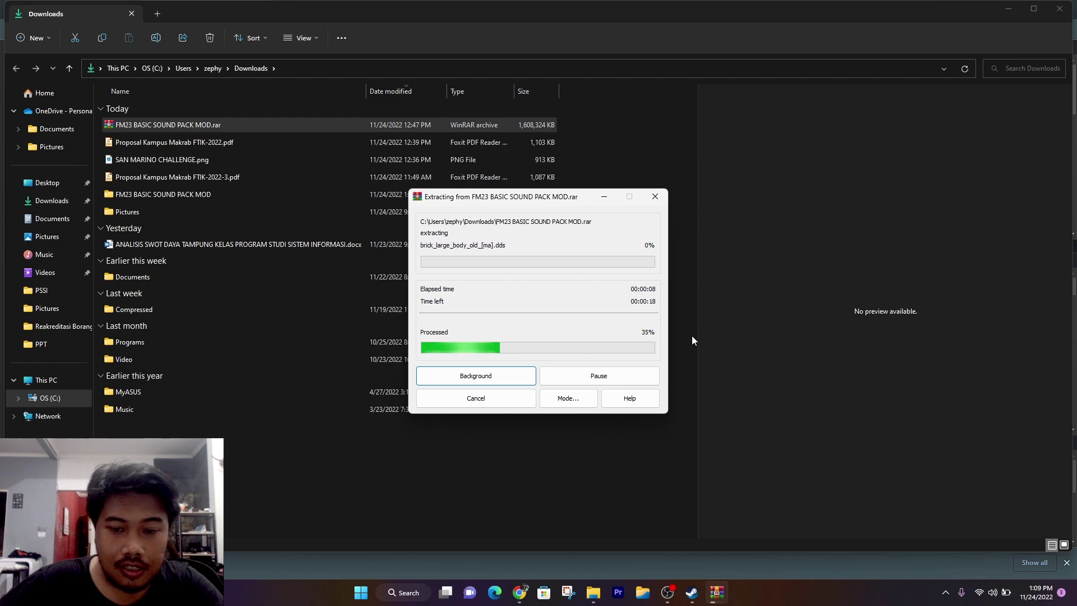
- Switch to Steam, filter the library to tools only and open the Football Manager 2023 Resource Archiver page
left_click(693, 594)
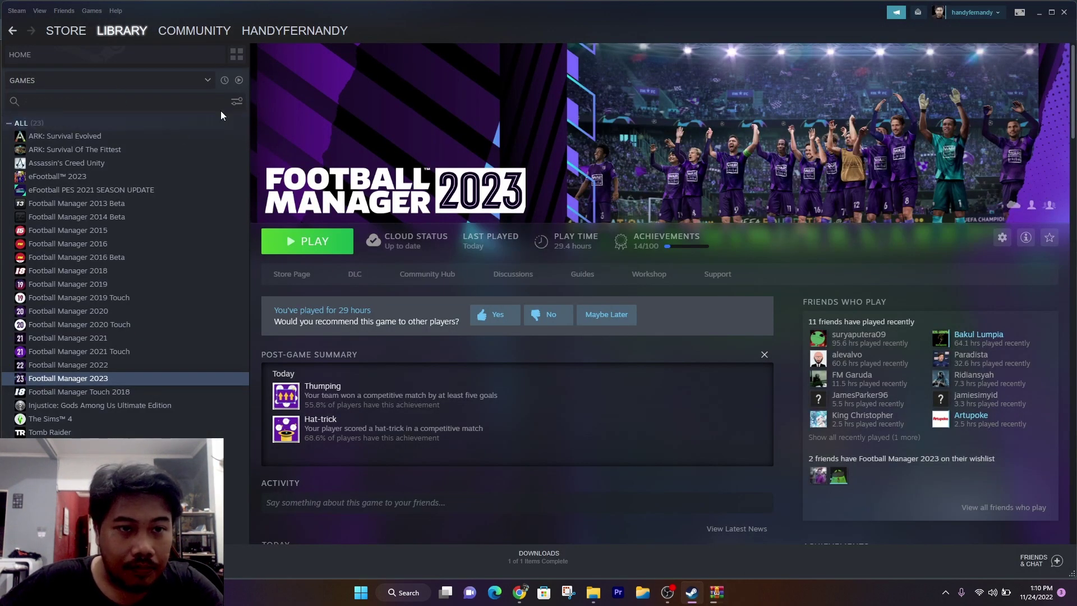
left_click(207, 80)
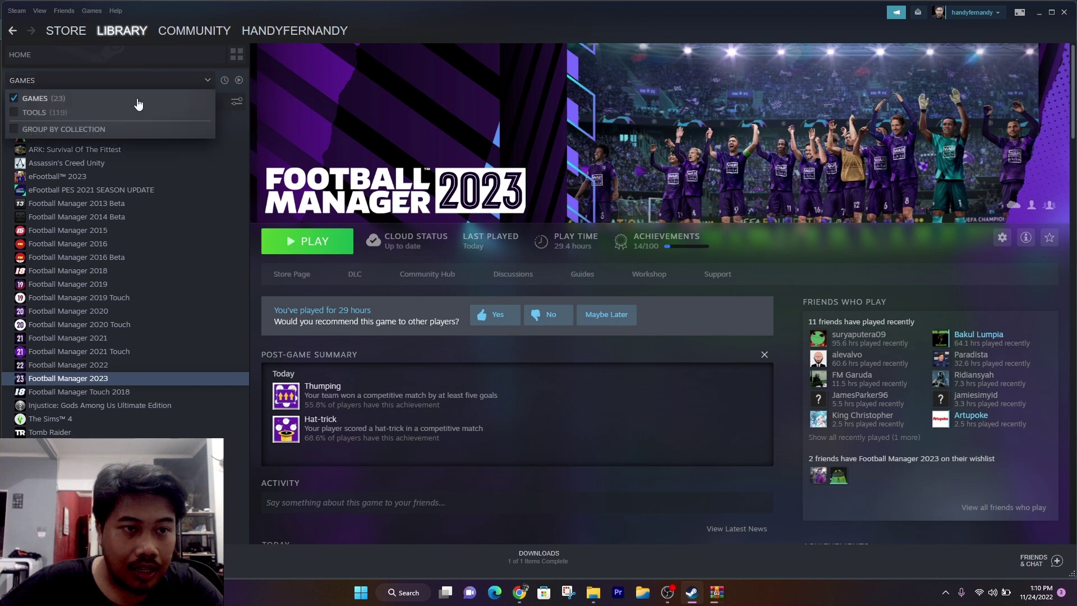
left_click(15, 112)
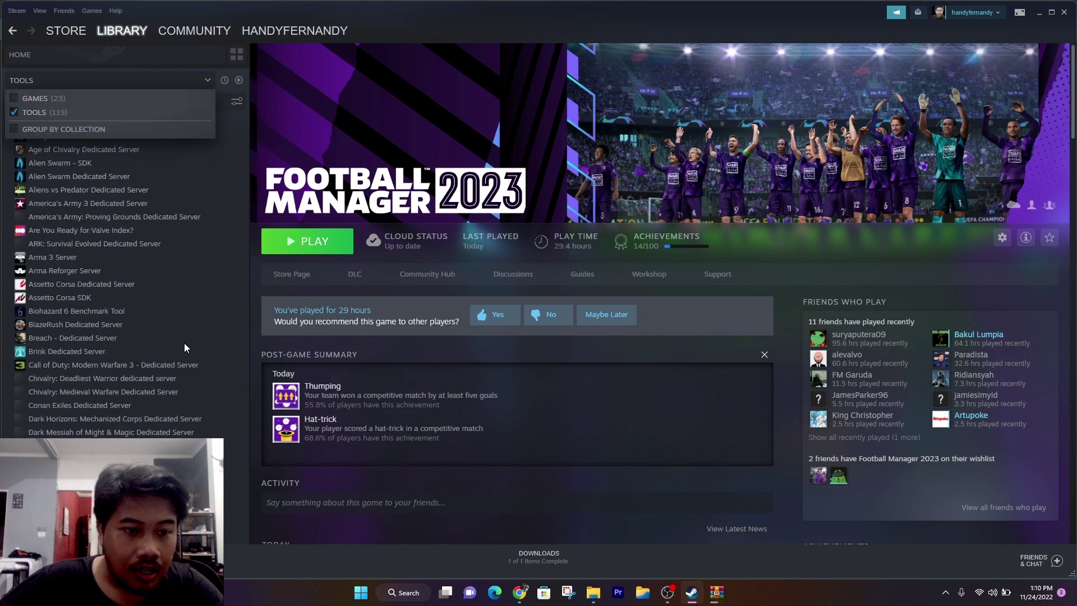
scroll(179, 353, "down", 5)
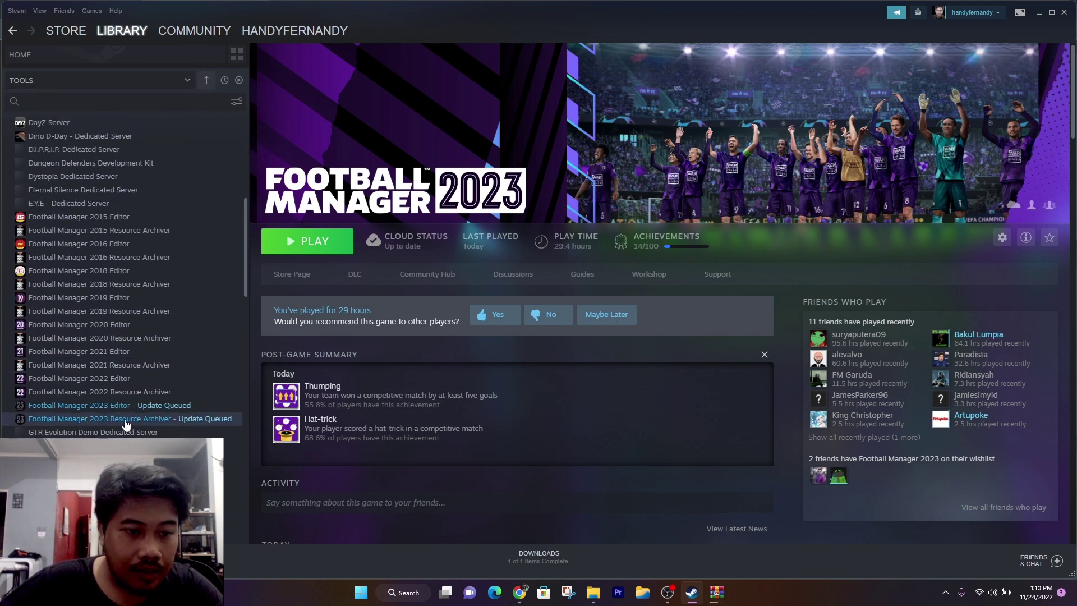
left_click(115, 419)
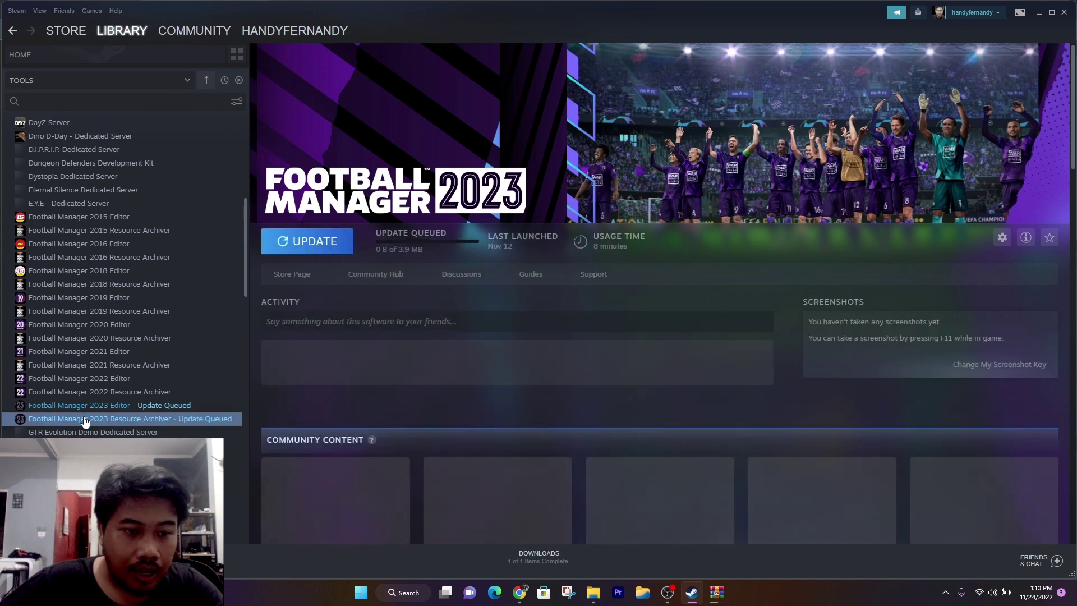
- Update and launch the Football Manager 2023 Resource Archiver, and maximize its window
left_click(310, 242)
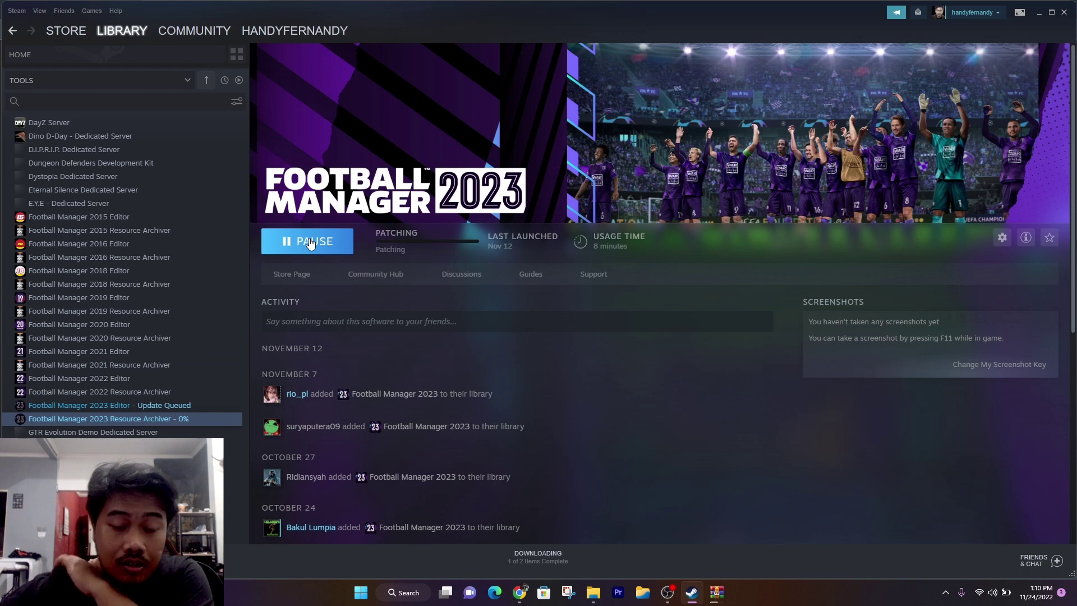
left_click(310, 241)
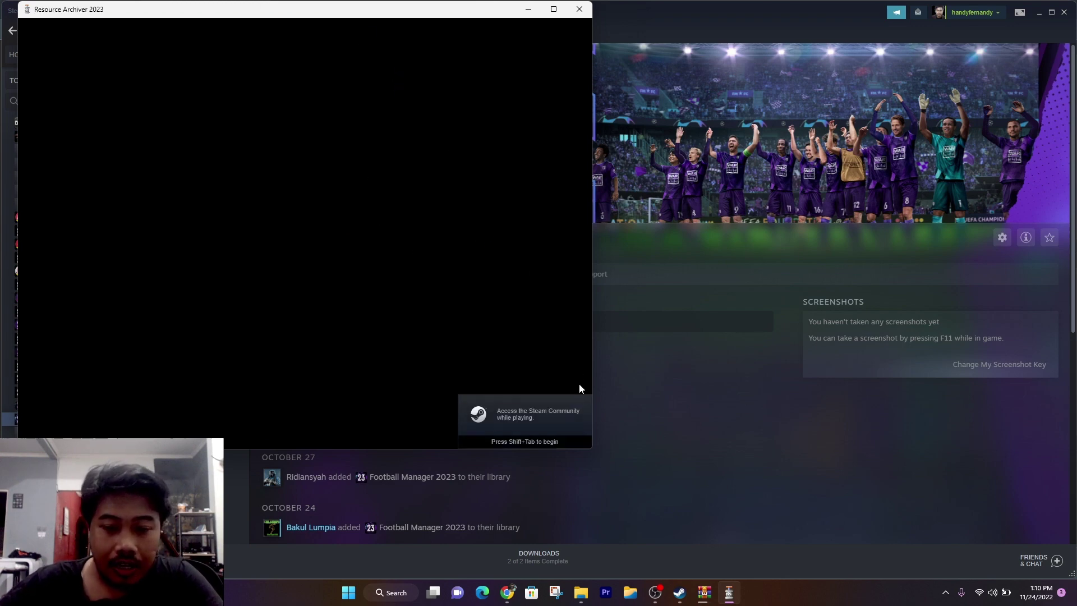
left_click(553, 9)
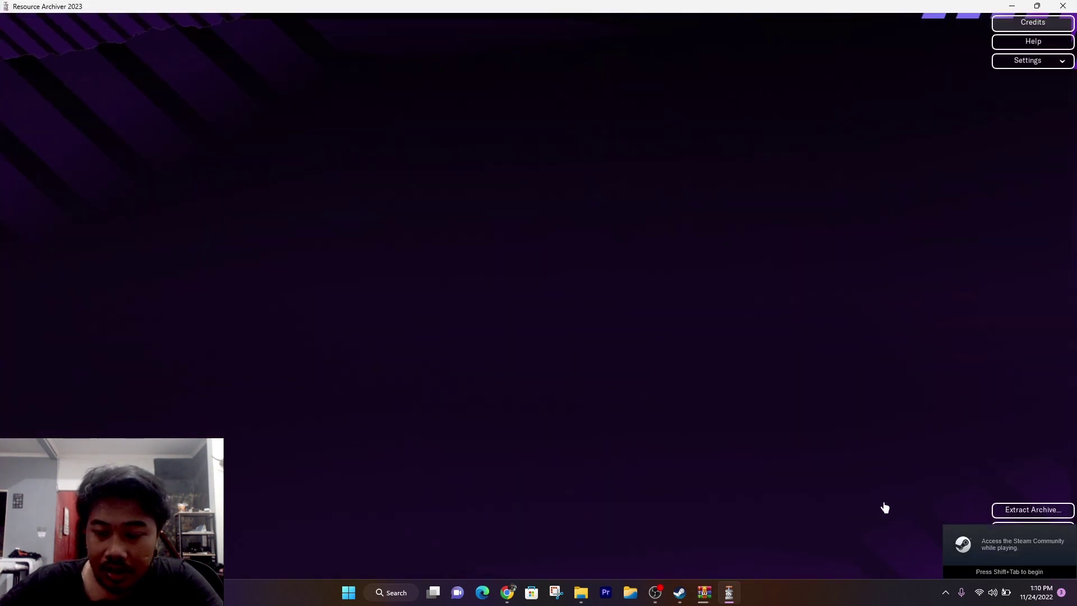
left_click(1045, 6)
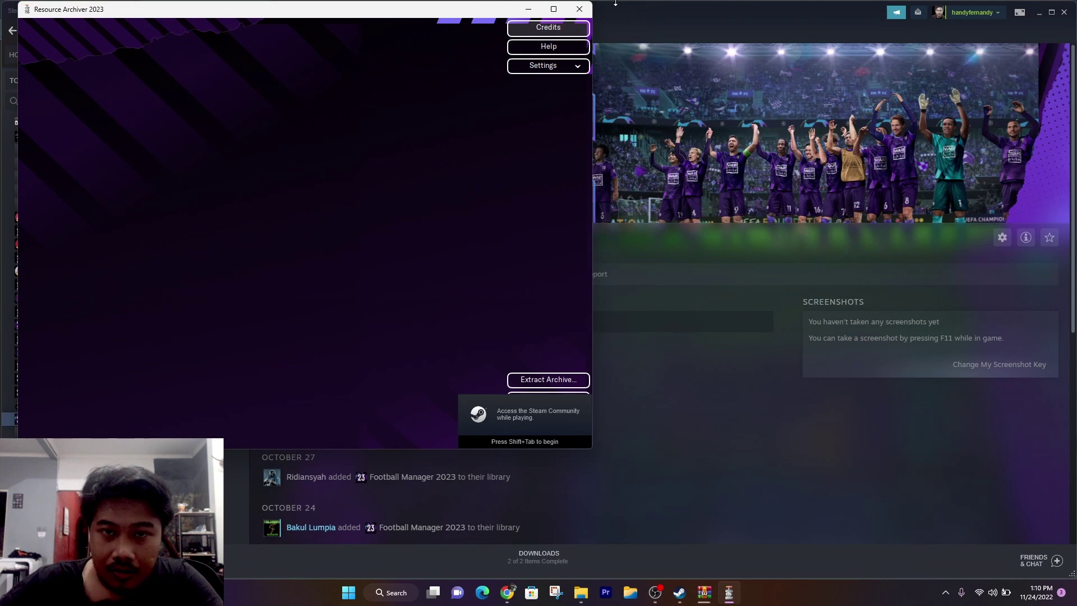
left_click(553, 10)
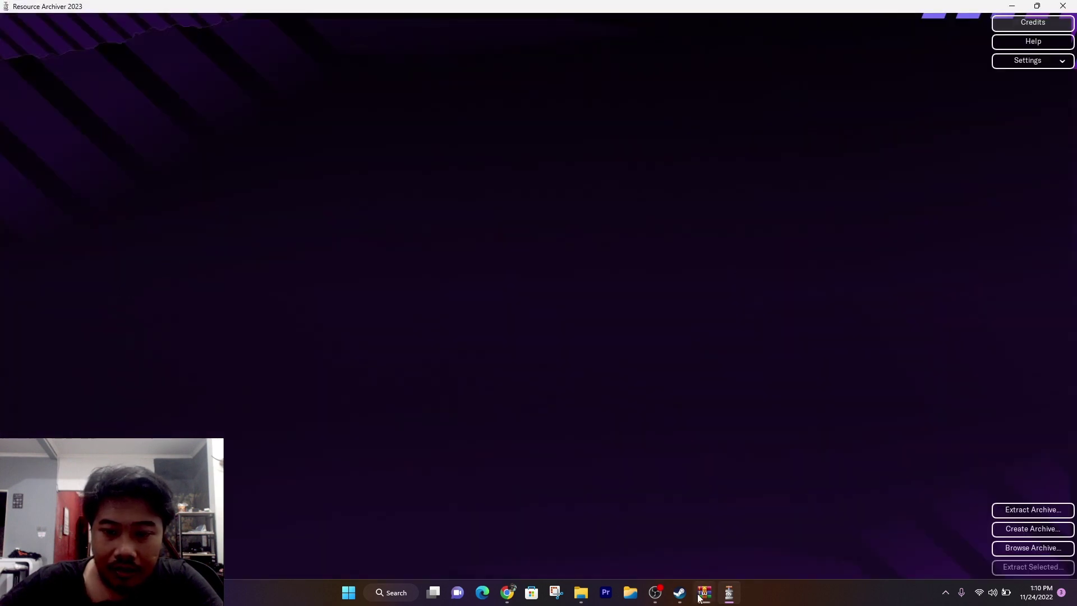
- Check the contents of the extracted FM23 BASIC SOUND PACK MOD folder in File Explorer and return to Resource Archiver
left_click(581, 594)
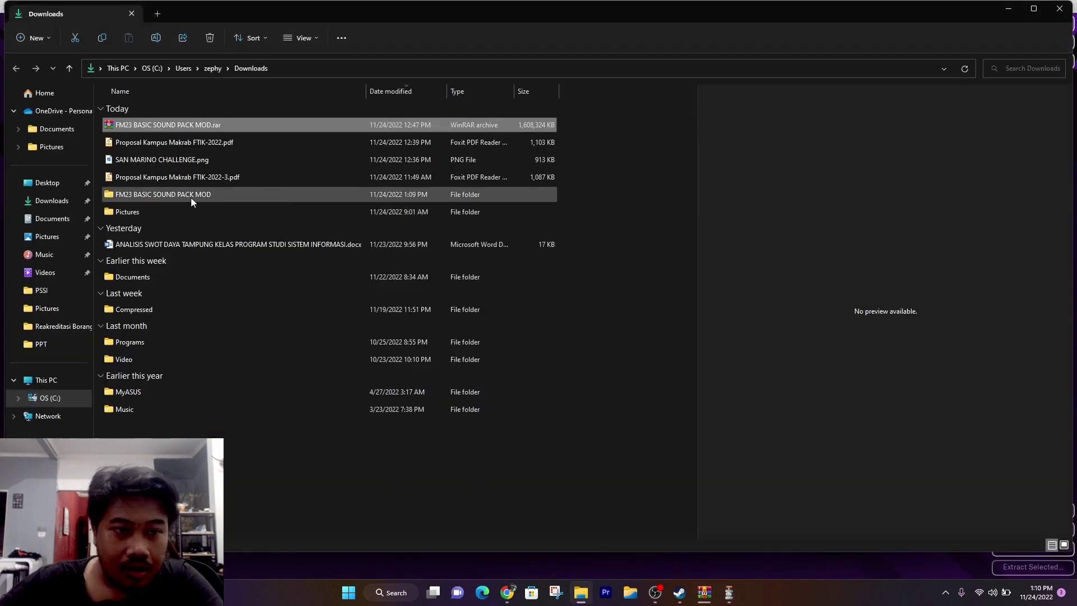
double_click(149, 194)
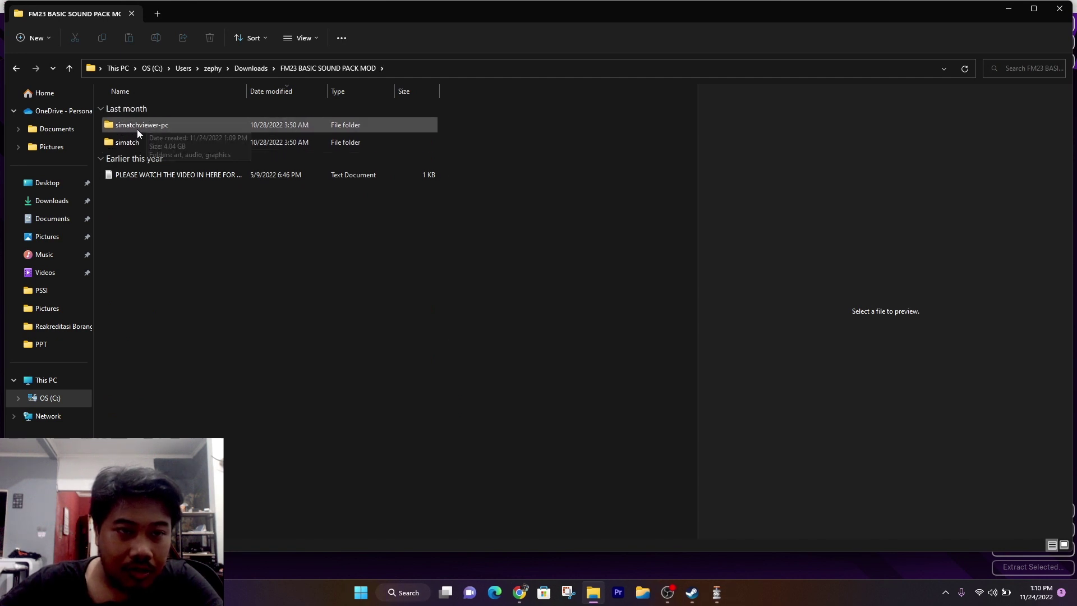
left_click(716, 594)
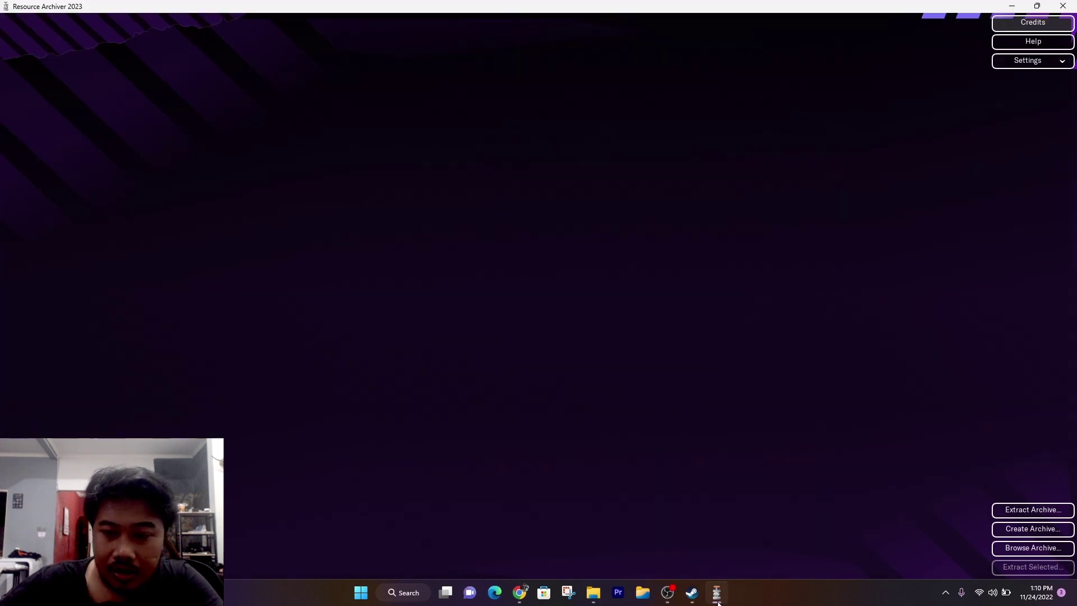
- Create a file archive from the simatch folder in FM23 BASIC SOUND PACK MOD and save it as simatch in Downloads
left_click(1033, 529)
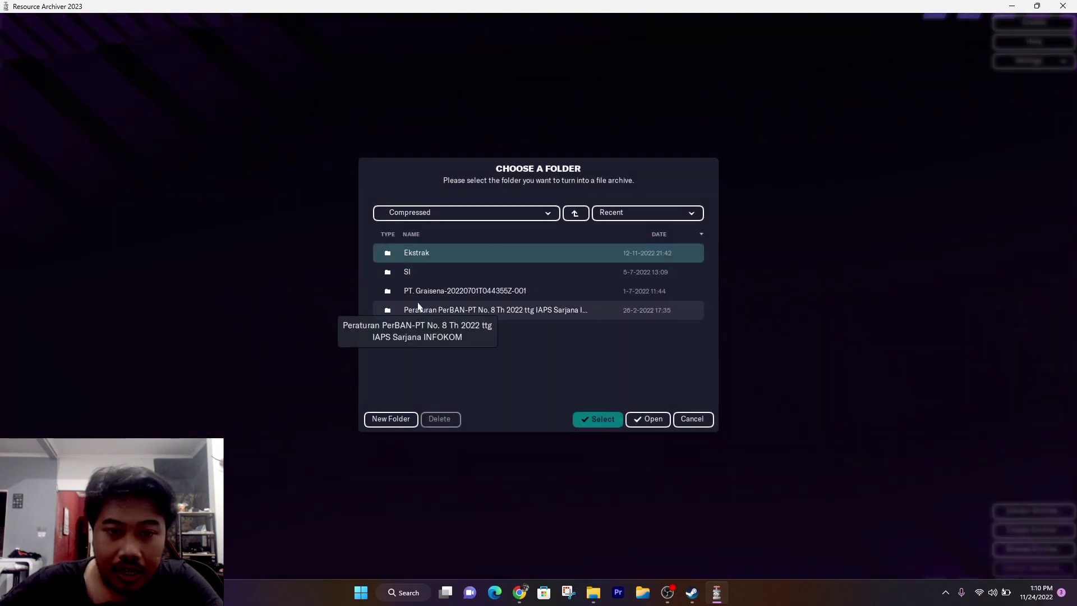
left_click(479, 214)
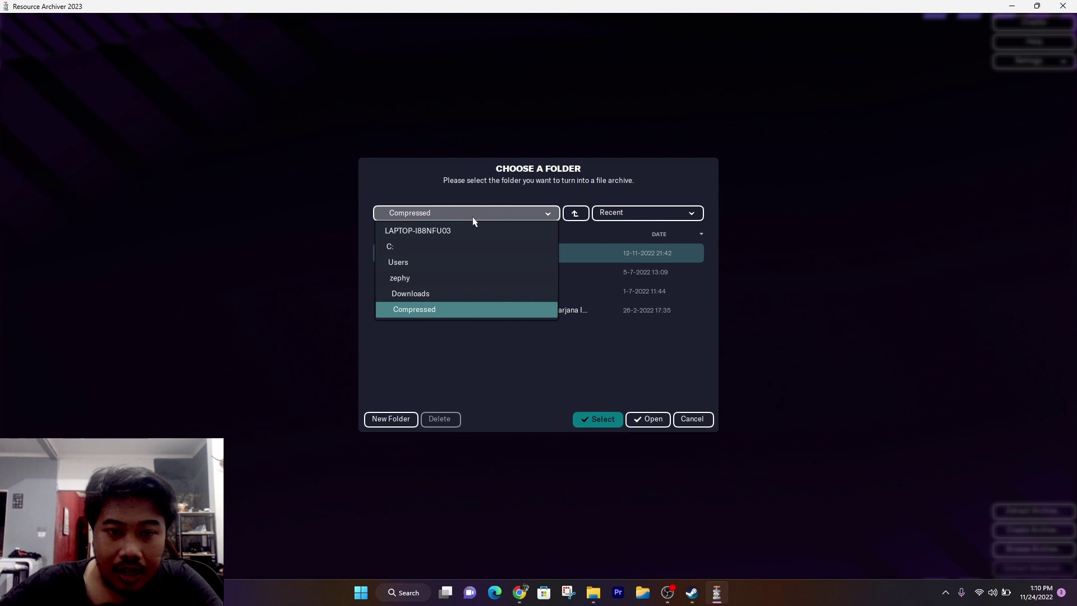
left_click(437, 294)
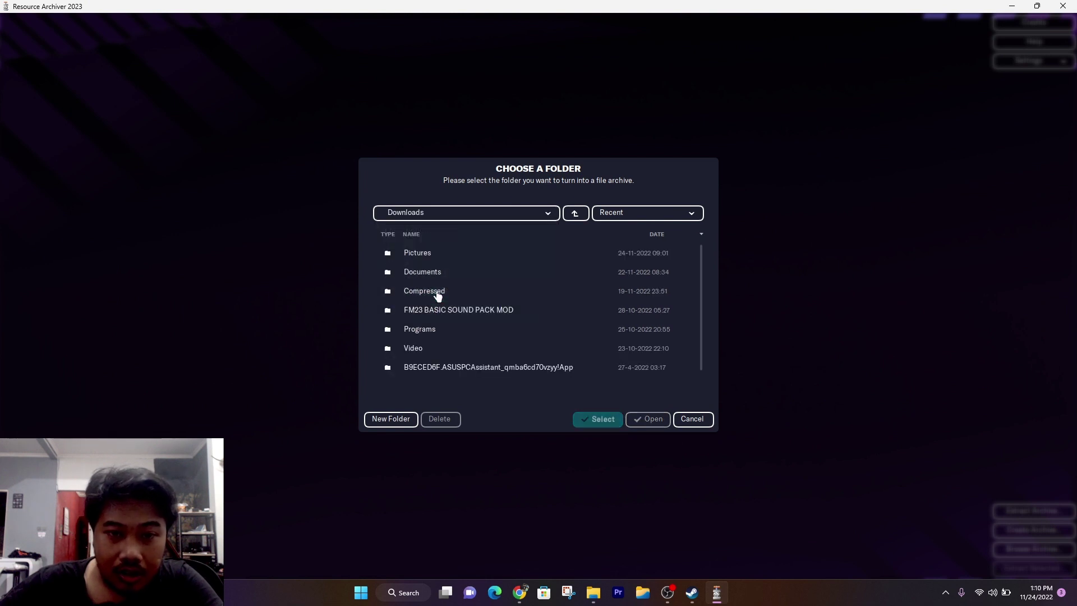
left_click(466, 312)
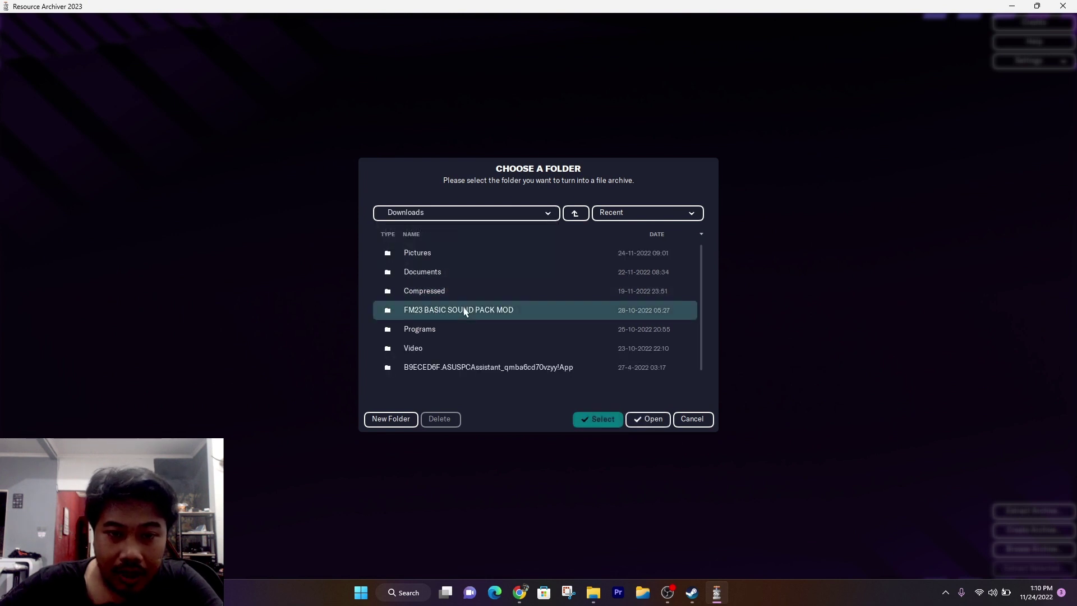
double_click(530, 315)
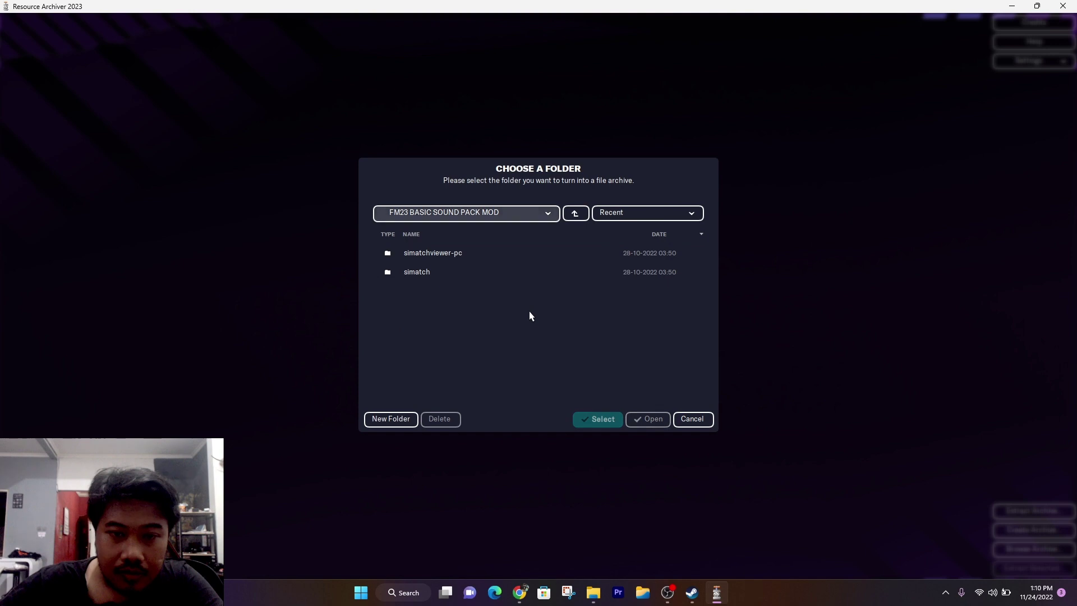
left_click(418, 280)
left_click(589, 419)
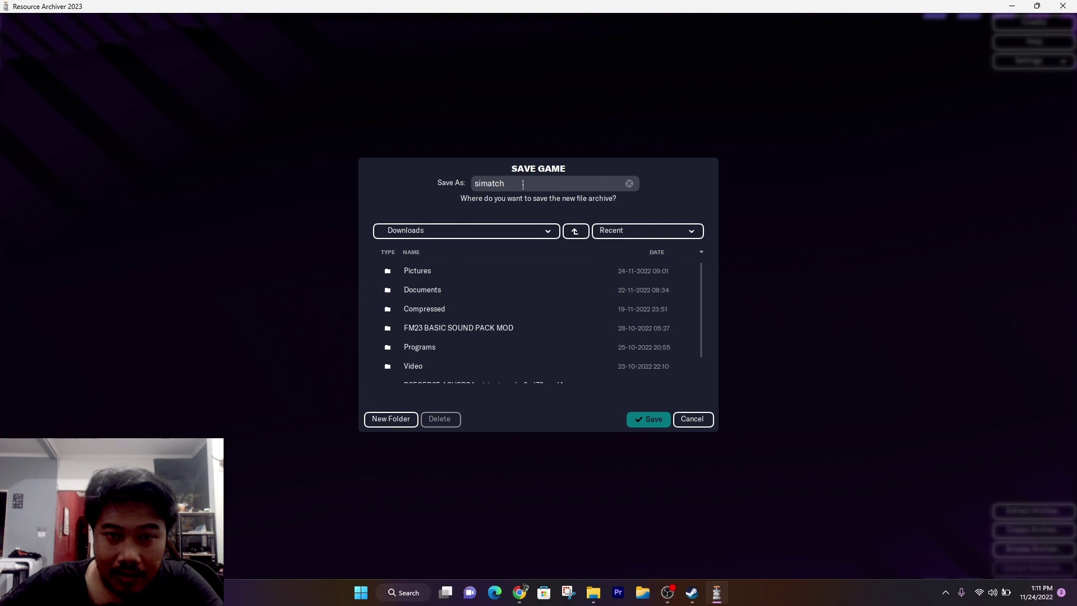
left_click(652, 422)
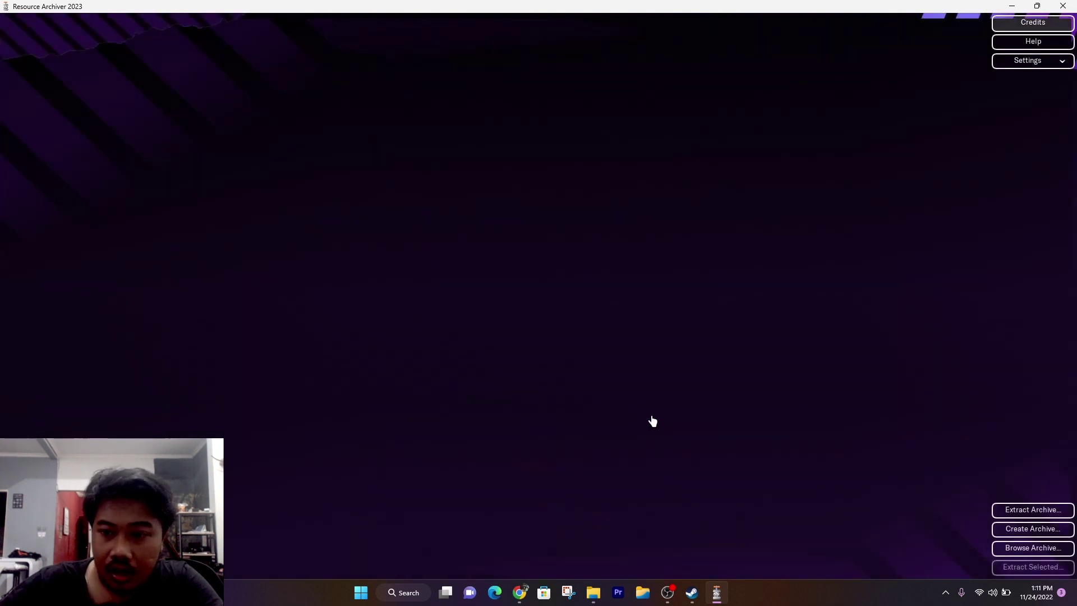
- Create a file archive from the simatchviewer-pc folder in FM23 BASIC SOUND PACK MOD and save it as simatchviewer-pc in Downloads
left_click(1034, 530)
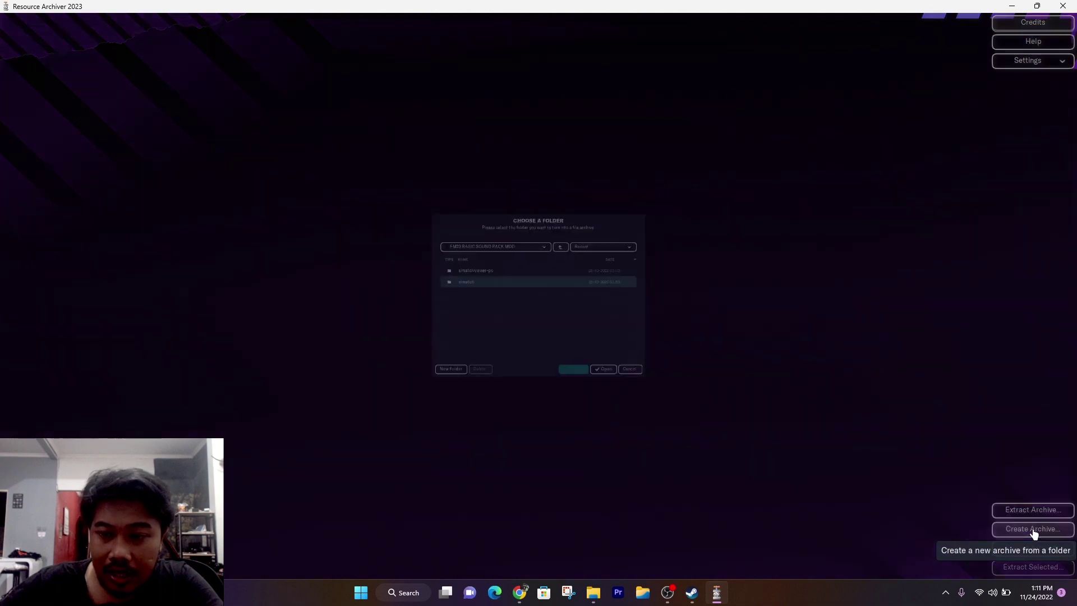
left_click(441, 254)
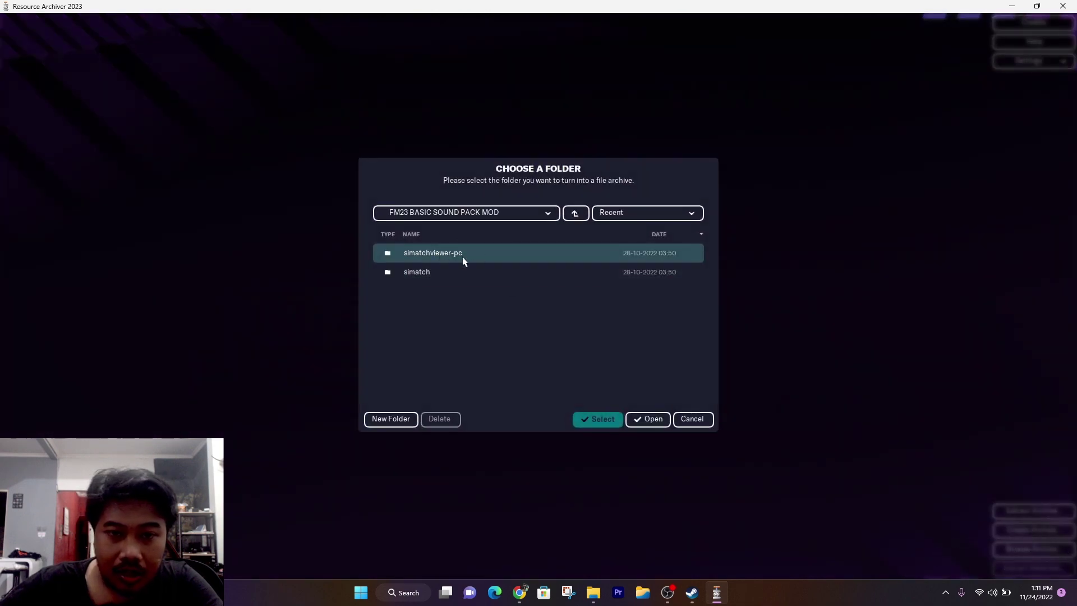
left_click(597, 422)
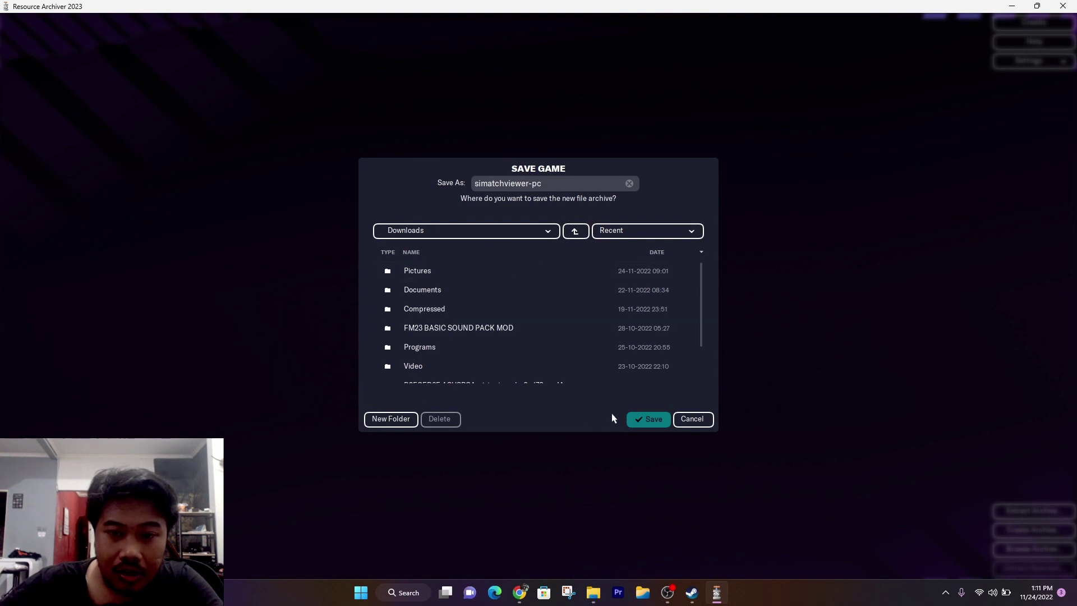
left_click(652, 421)
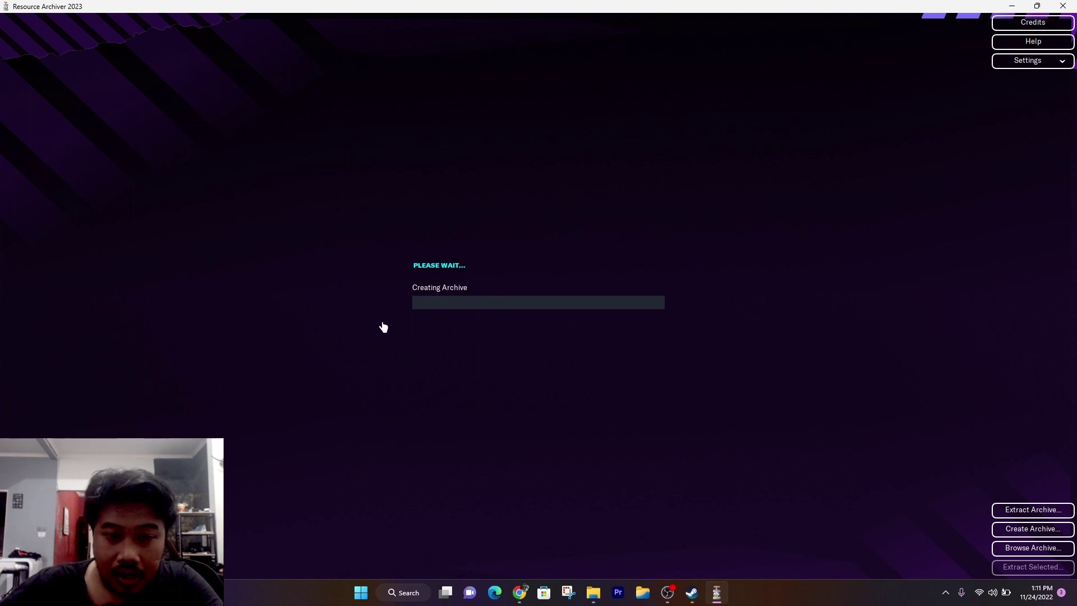
- Check the Downloads folder in File Explorer for the generated FMF archives and return to Resource Archiver
left_click(593, 592)
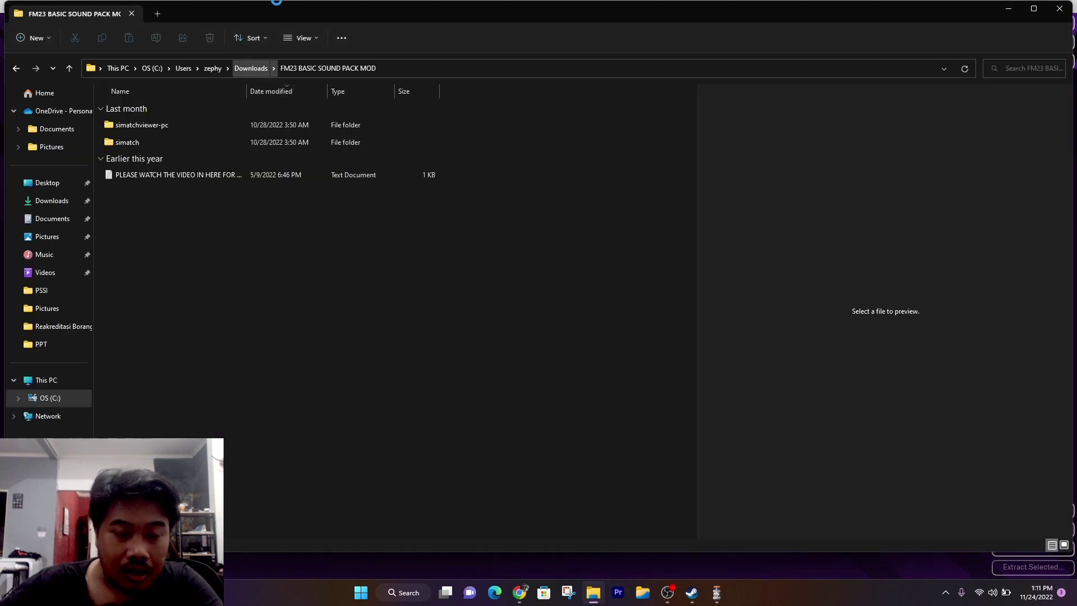
left_click(250, 68)
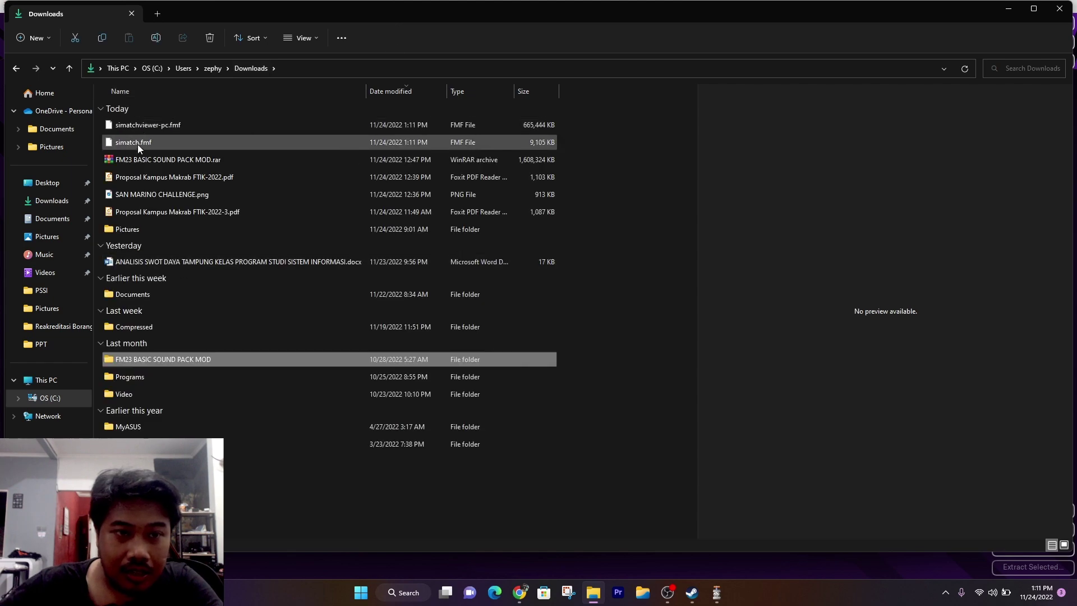
left_click(1009, 8)
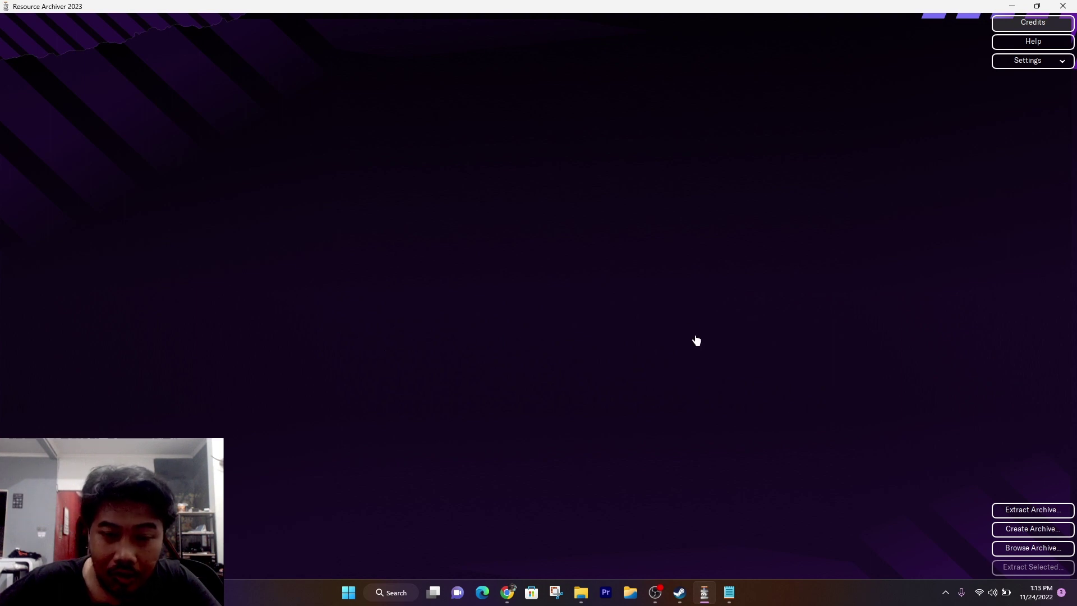
- Compare the two FMF archives in Downloads with their source folders in FM23 BASIC SOUND PACK MOD, using File Explorer
left_click(581, 592)
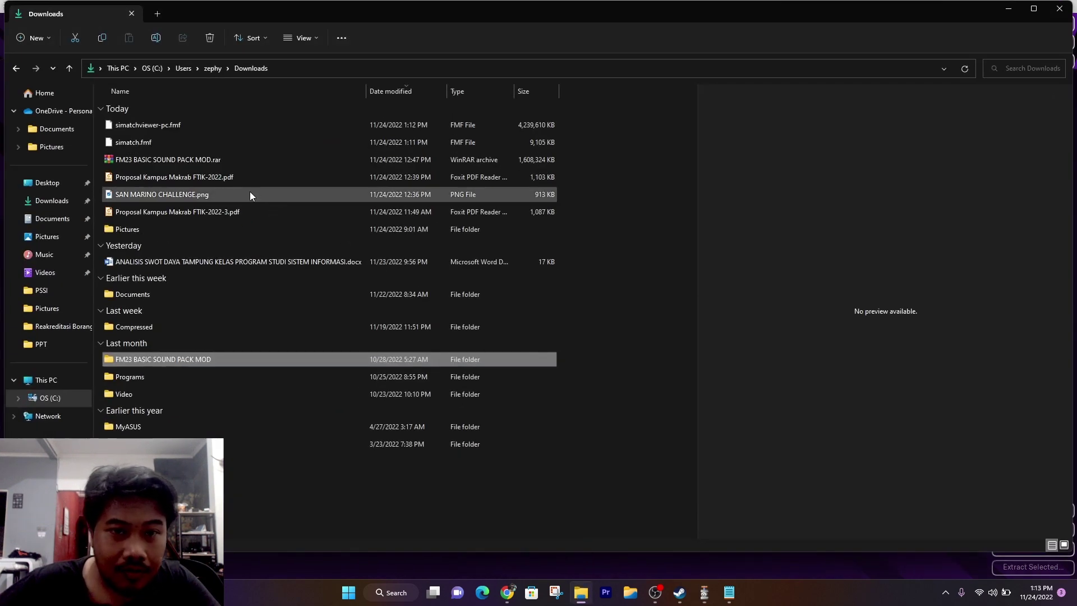
left_click(531, 125)
left_click(523, 141)
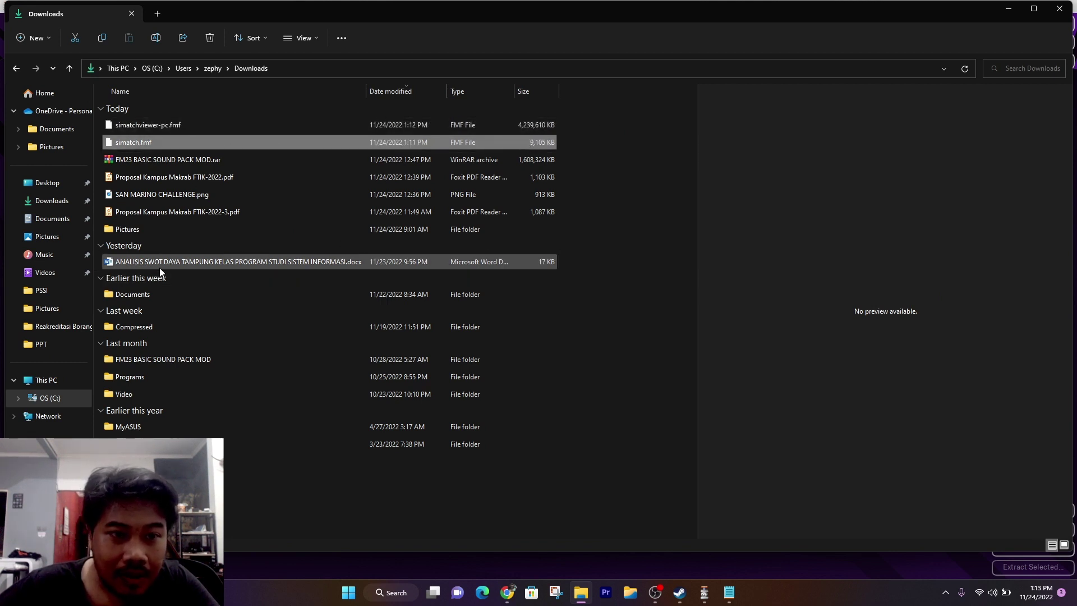
double_click(153, 362)
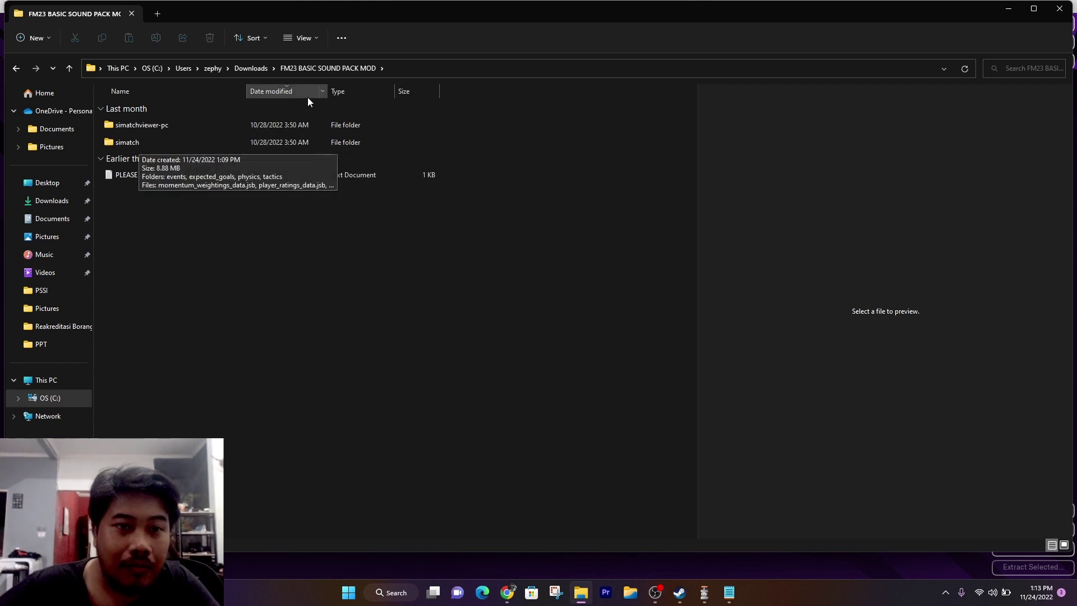
left_click(239, 70)
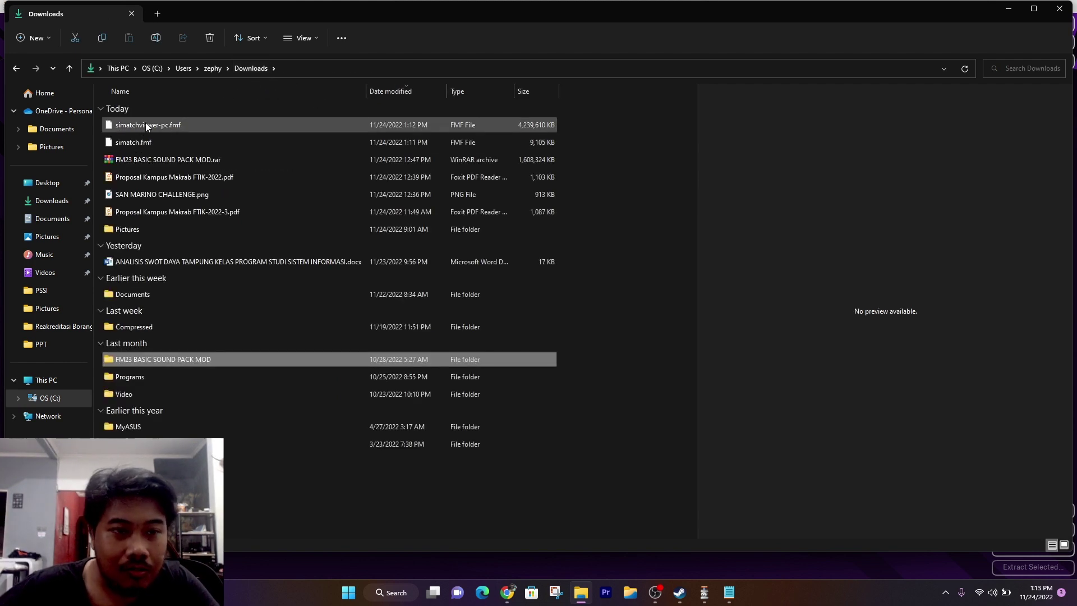
- Copy simatchviewer-pc.fmf and simatch.fmf together from the Downloads folder
left_click(152, 131)
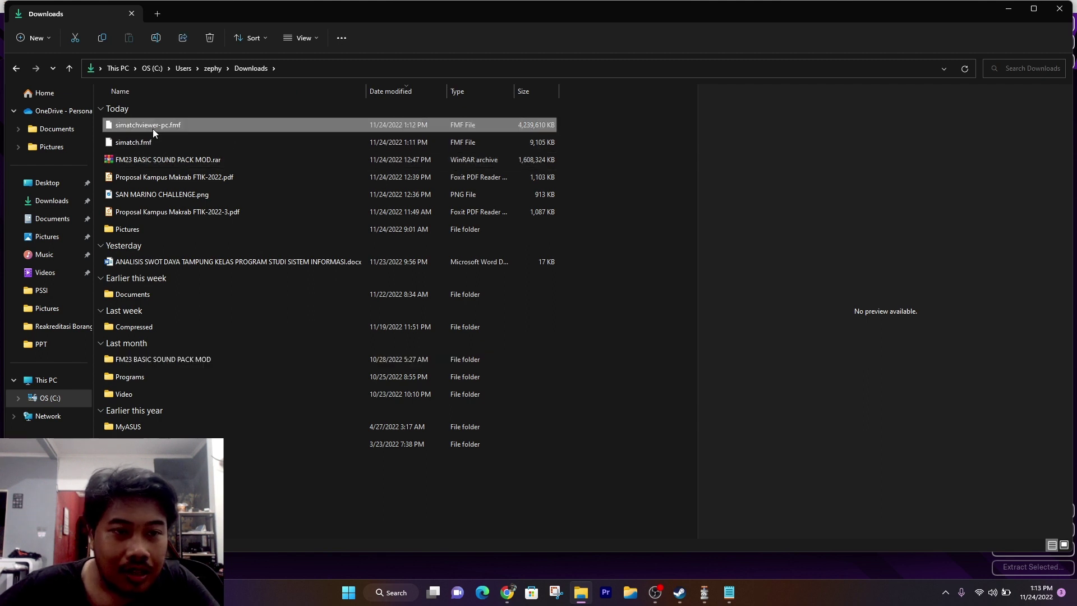
right_click(138, 141)
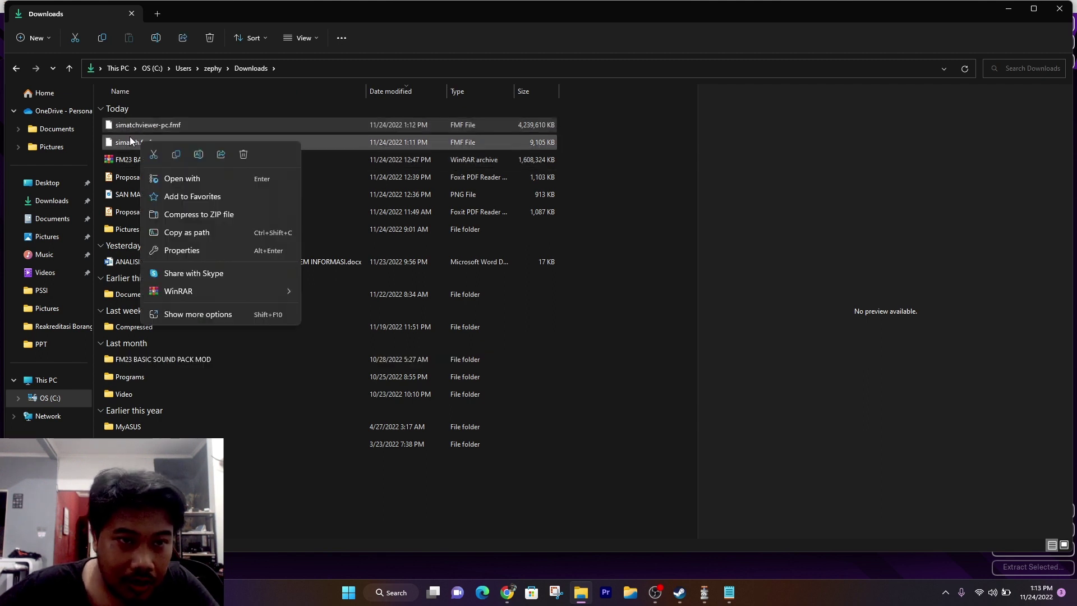
left_click(135, 129)
left_click(133, 143)
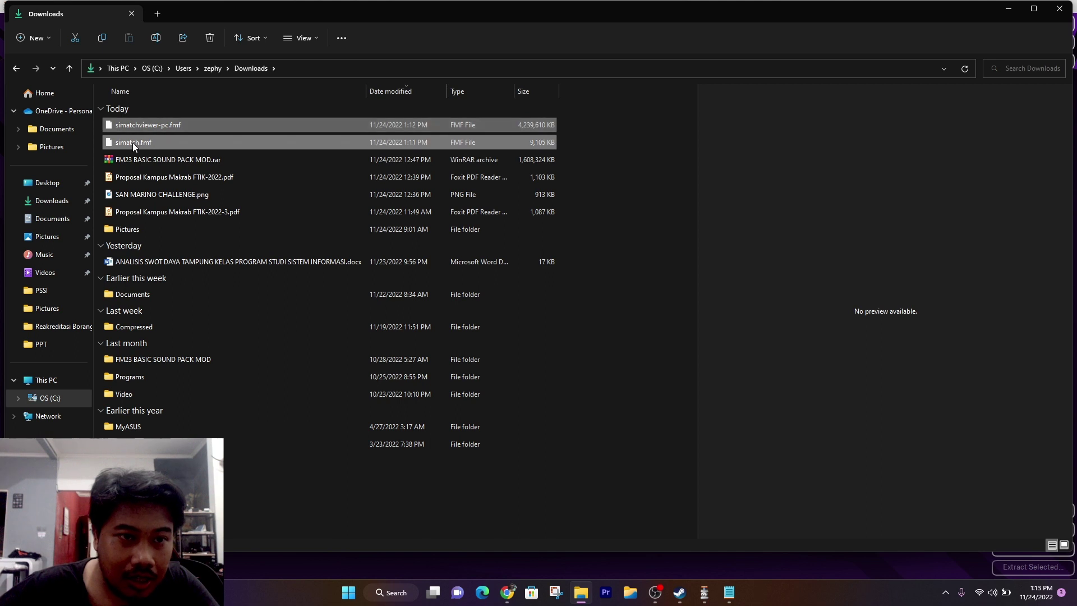
right_click(133, 143)
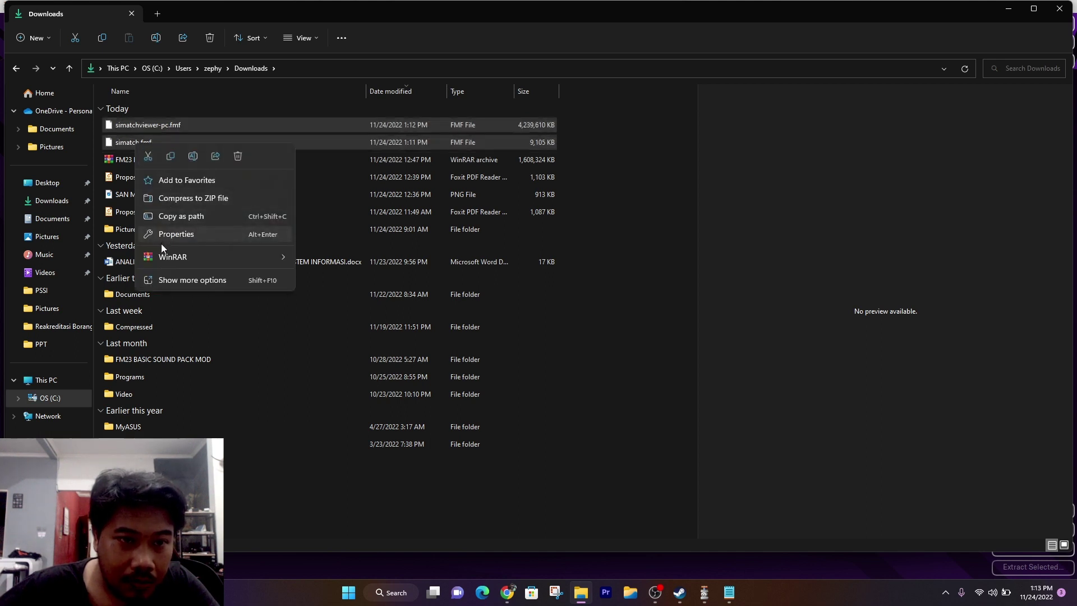
left_click(172, 157)
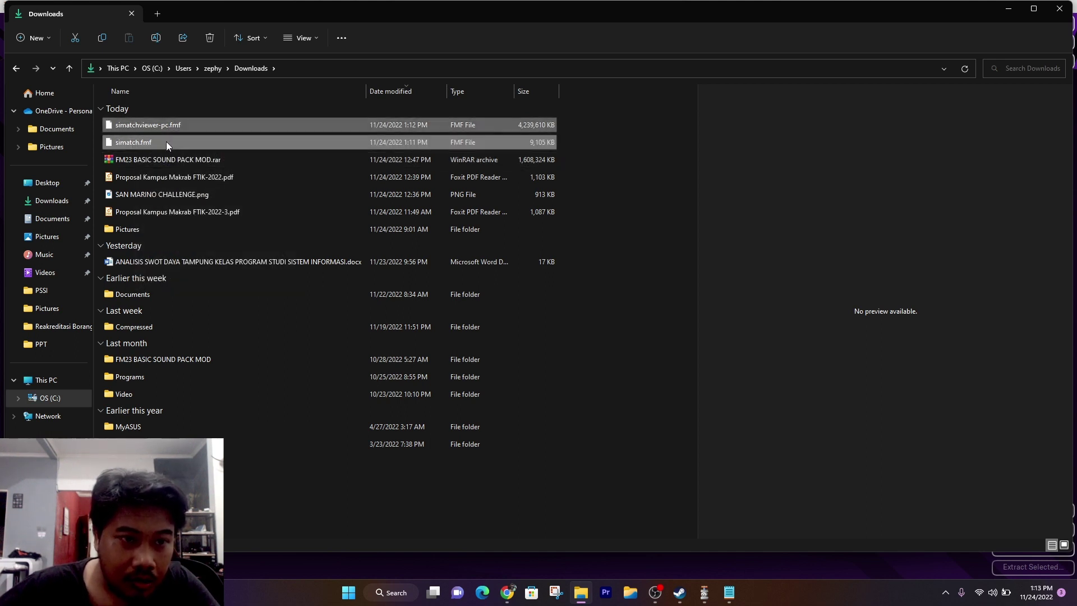
- Switch to Steam, filter the library to games only and browse the local files from the currently open Resource Archiver page
left_click(679, 592)
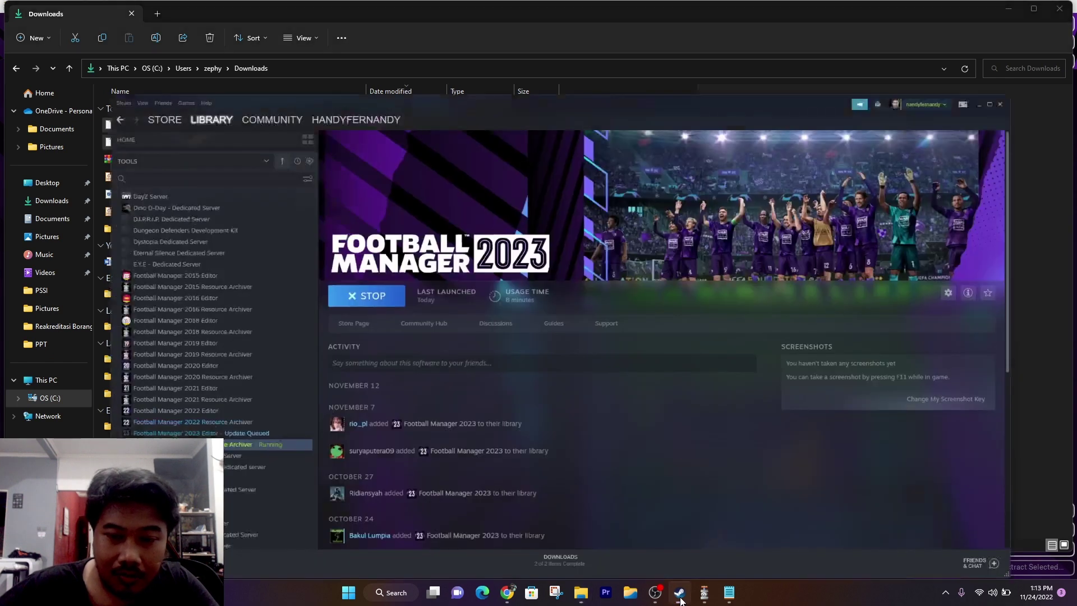
left_click(176, 82)
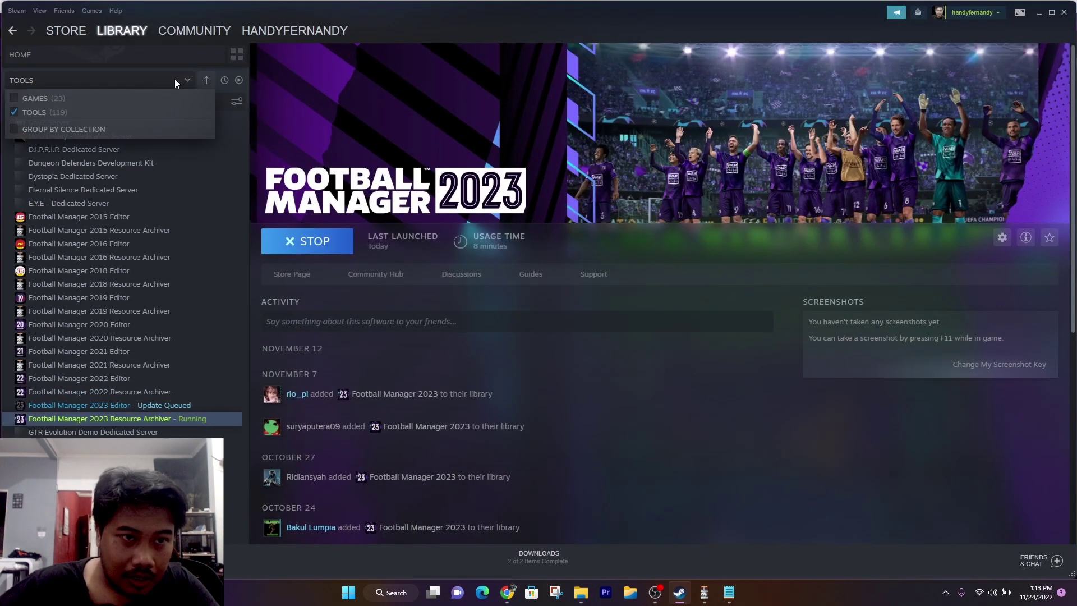
left_click(29, 99)
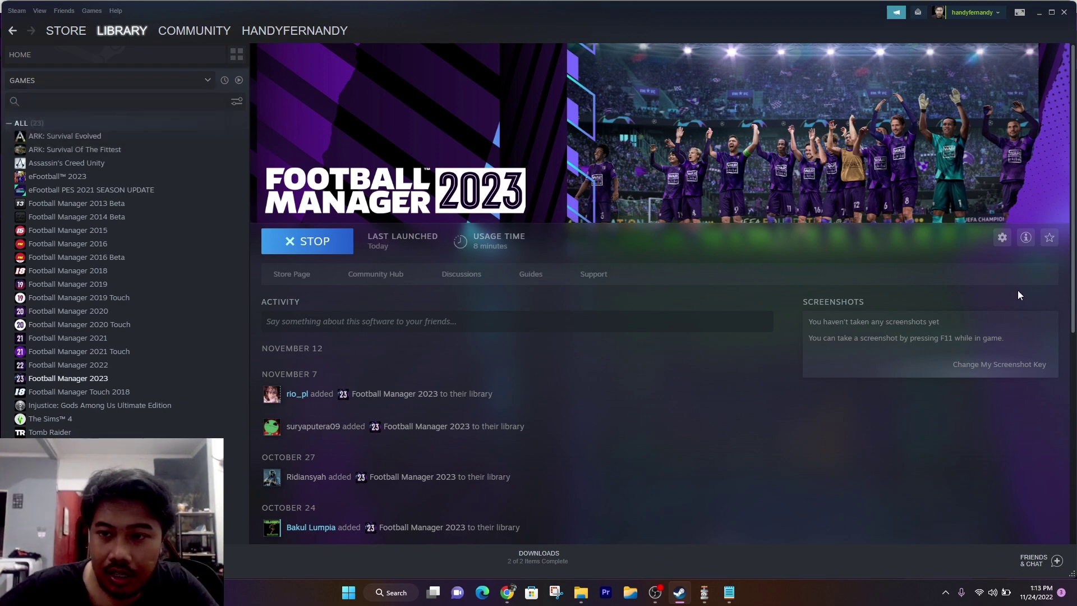
left_click(1003, 237)
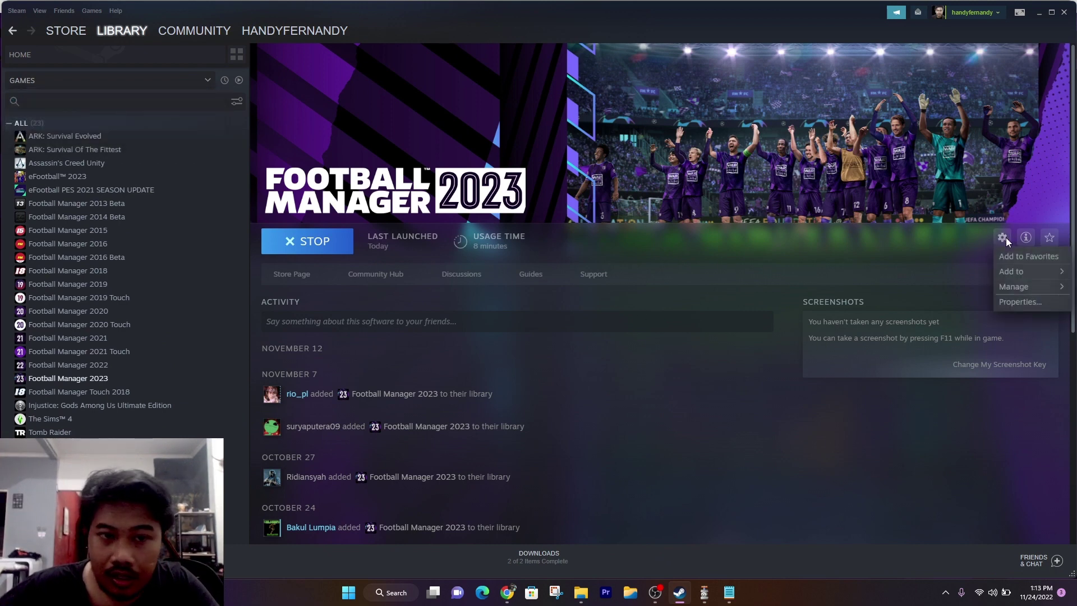
mouse_move(1017, 286)
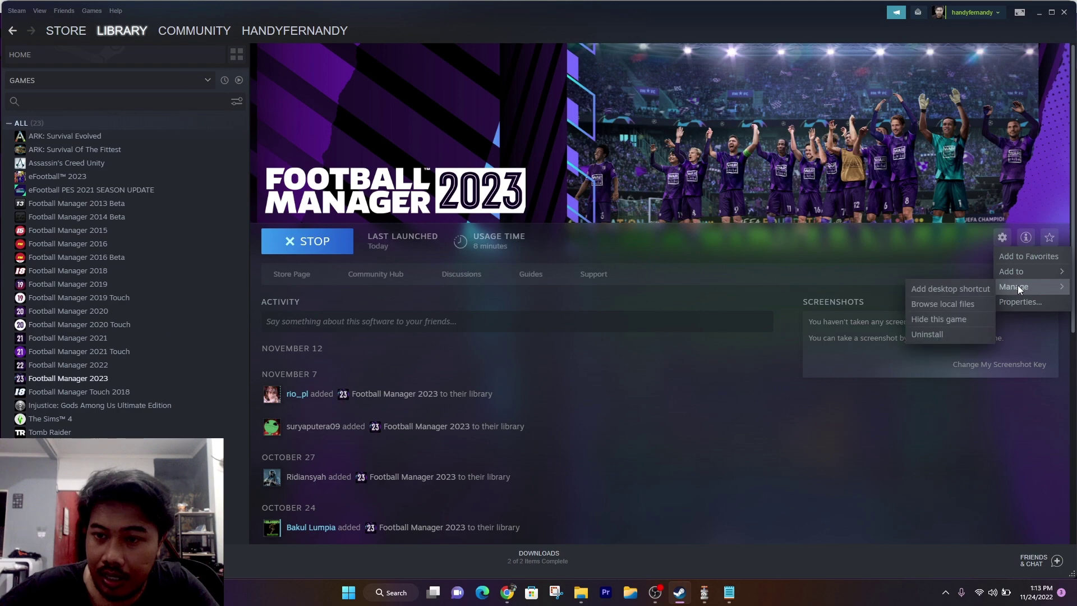
left_click(949, 304)
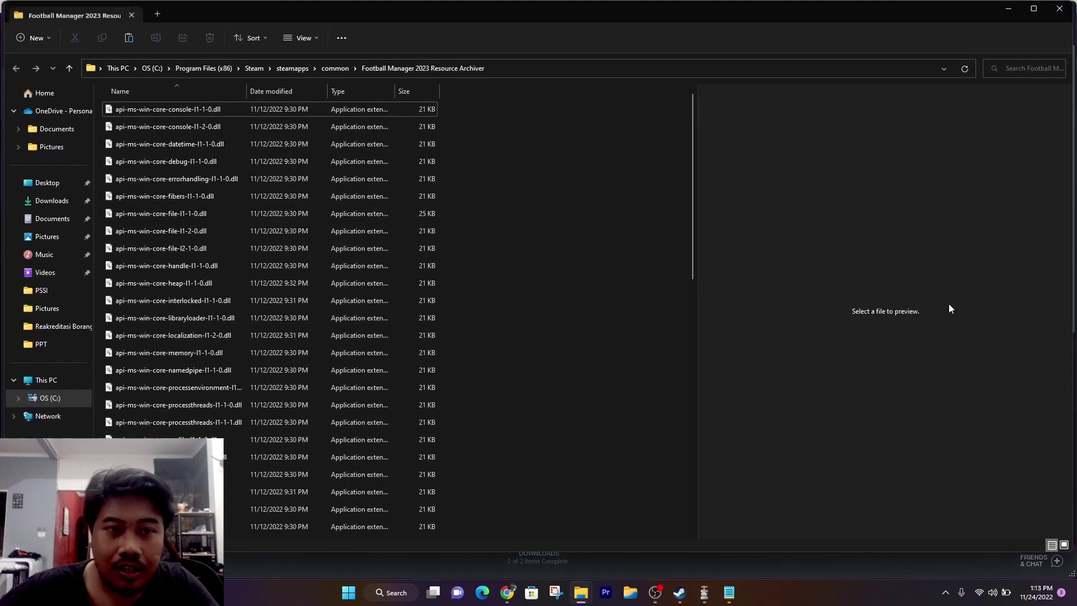
- Paste the copied archives into the data folder of Football Manager 2023 under steamapps\common, replacing the existing files
left_click(337, 68)
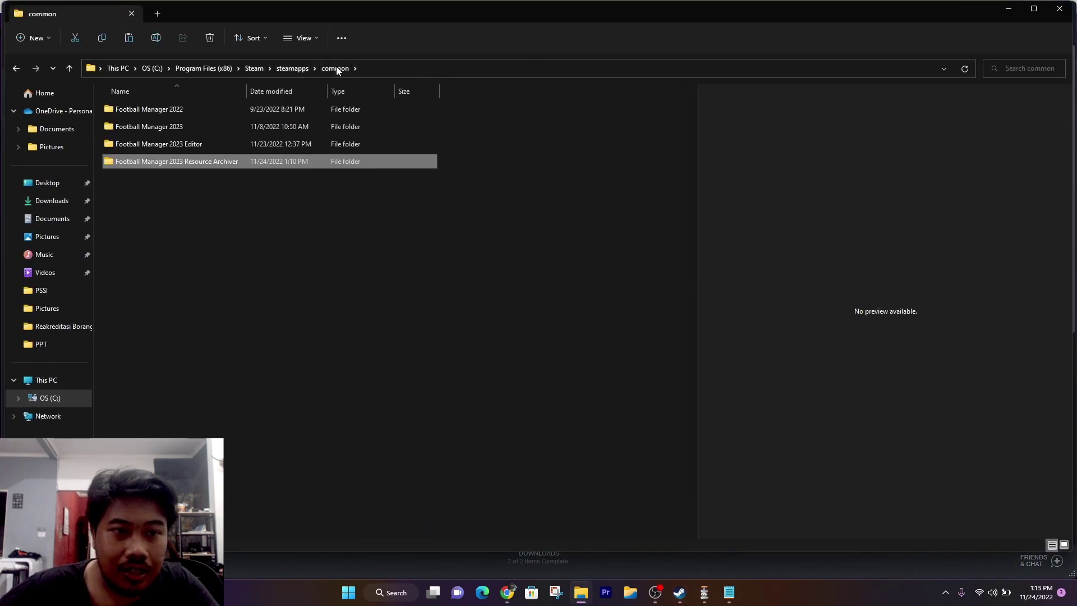
double_click(155, 127)
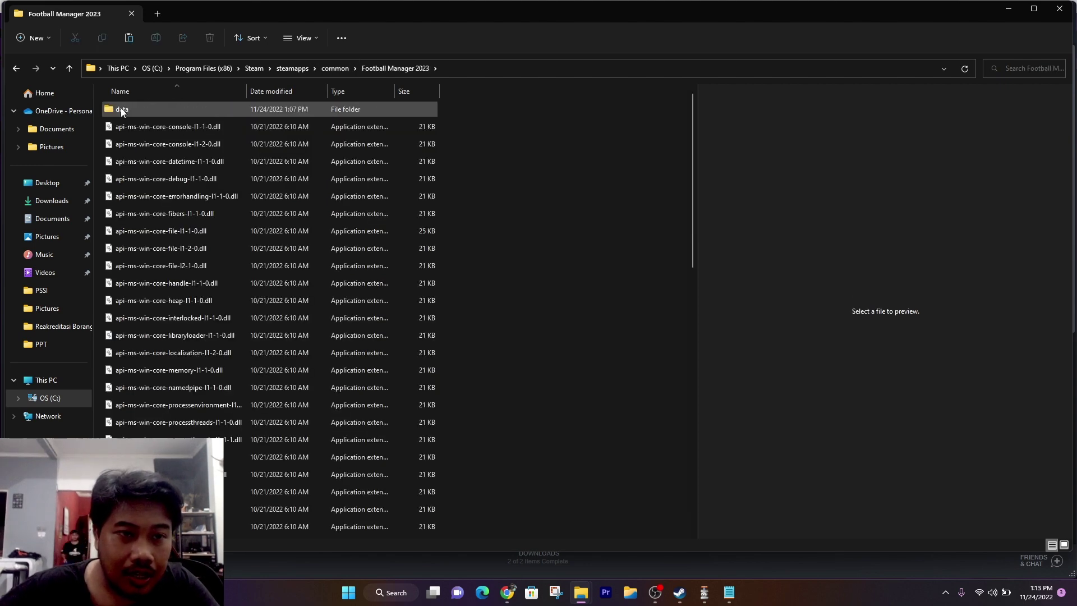
double_click(121, 110)
right_click(564, 248)
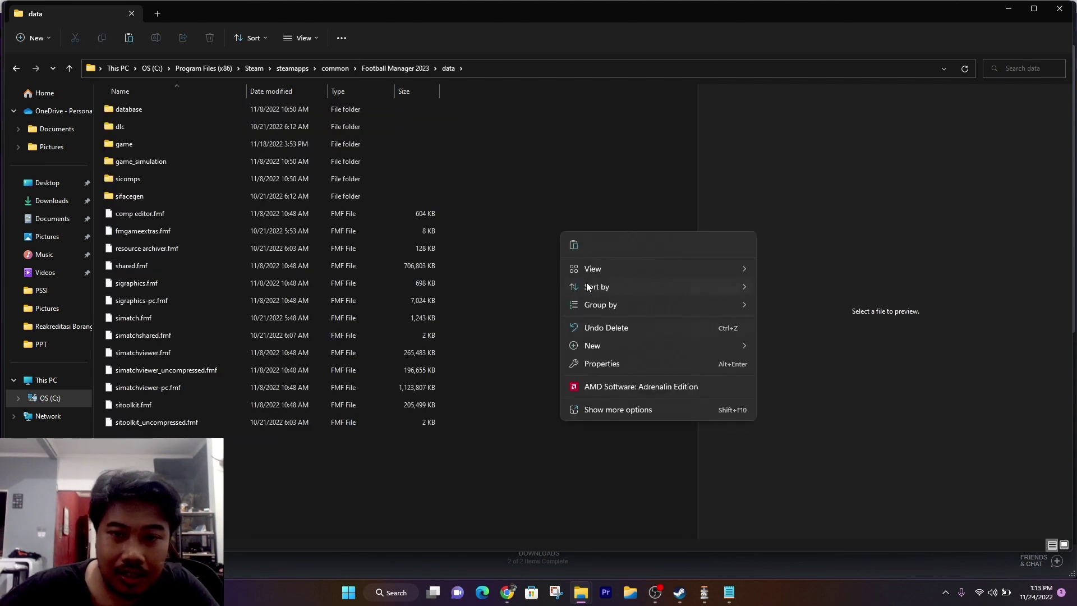
left_click(574, 247)
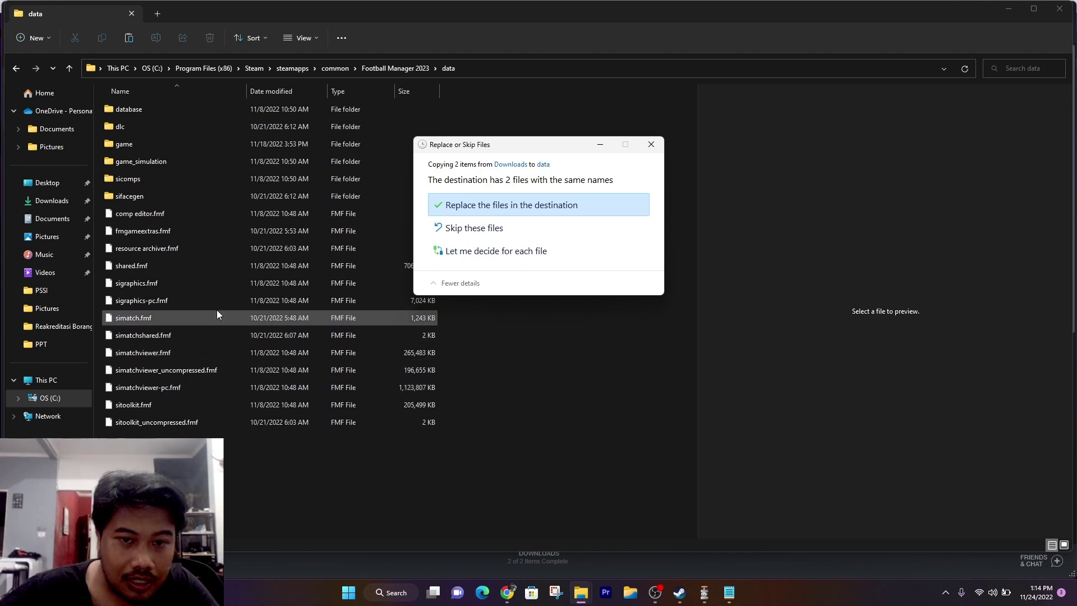
left_click(487, 214)
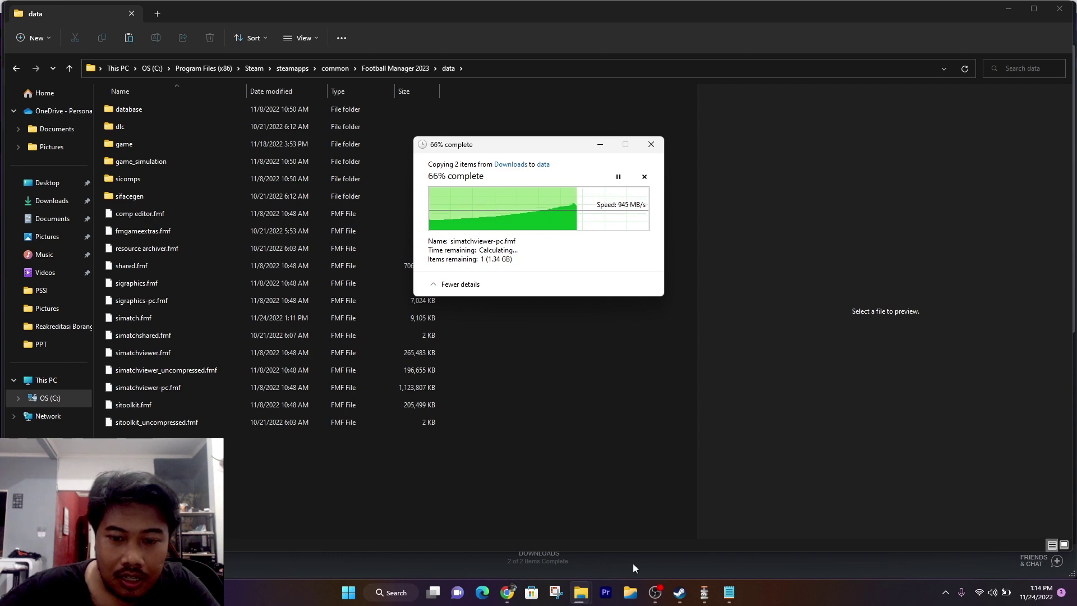
- Open the Football Manager 2023 page in the Steam library and close the File Explorer window showing the data folder
left_click(673, 596)
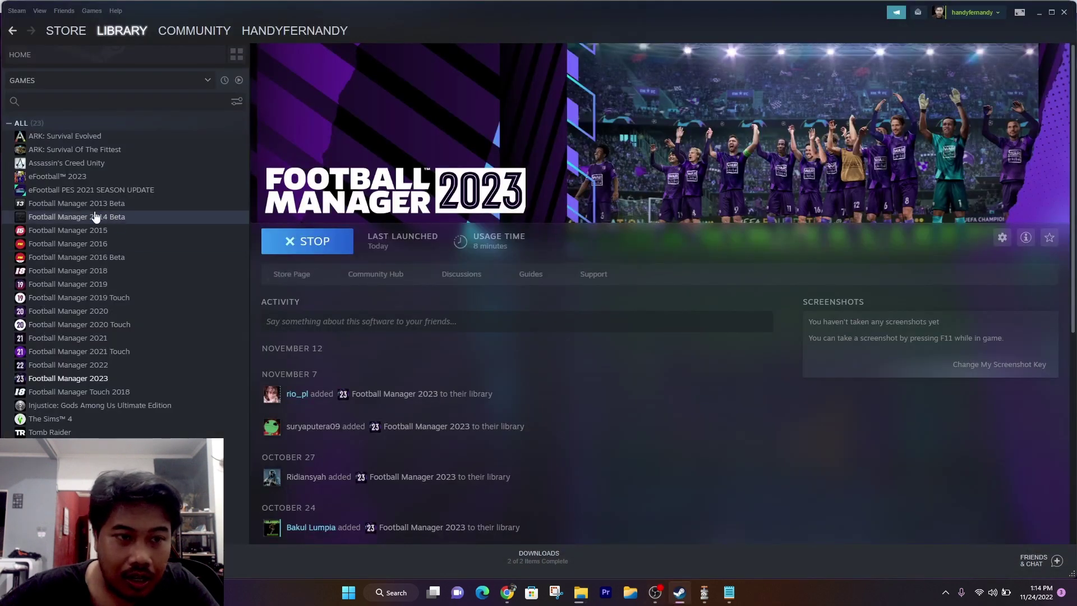
left_click(101, 377)
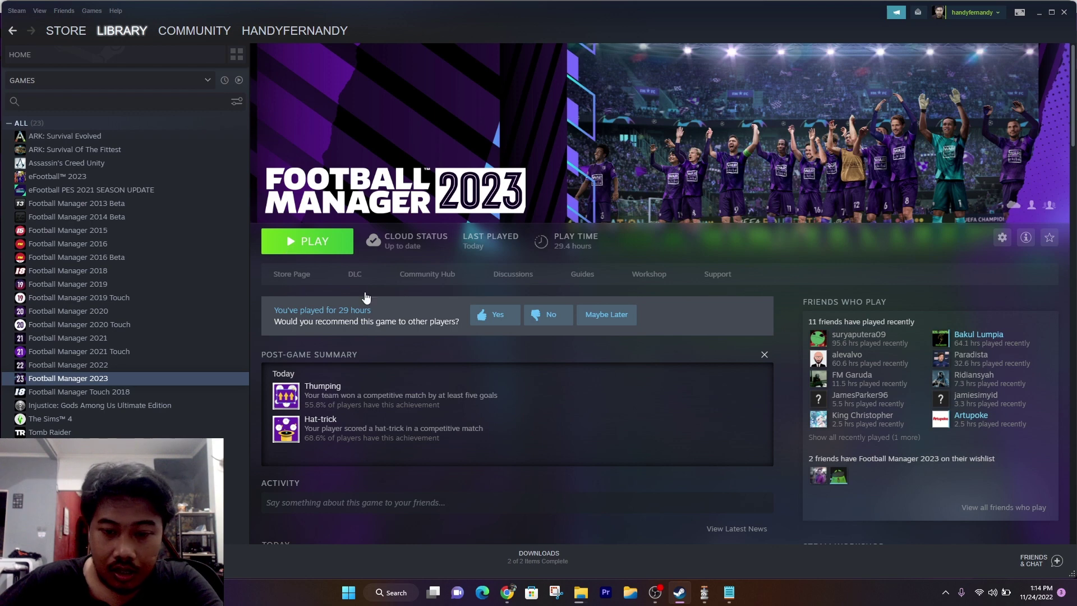
mouse_move(581, 594)
left_click(696, 530)
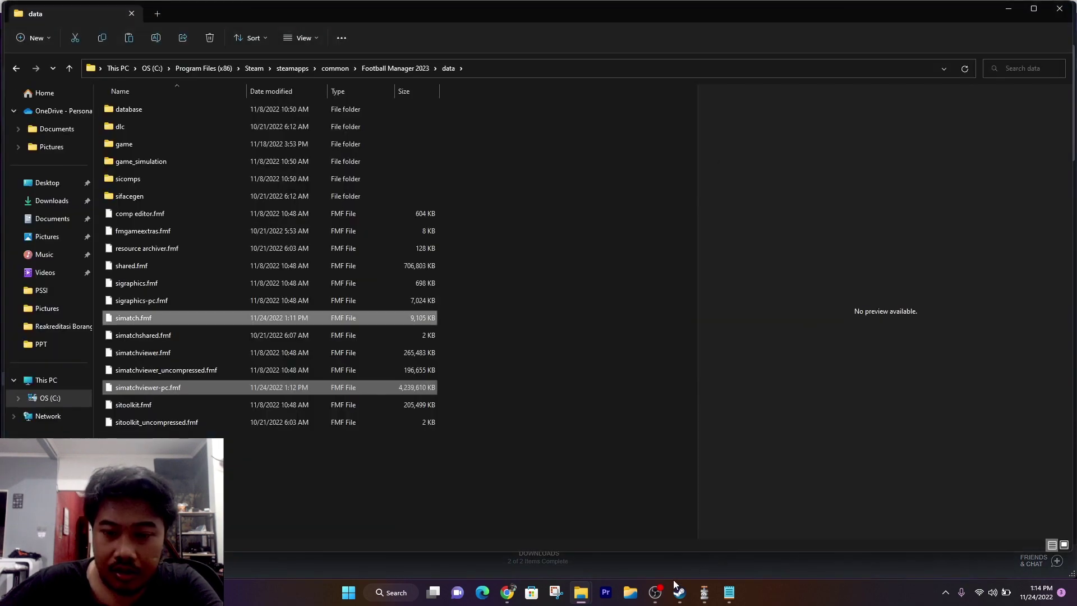
left_click(1059, 9)
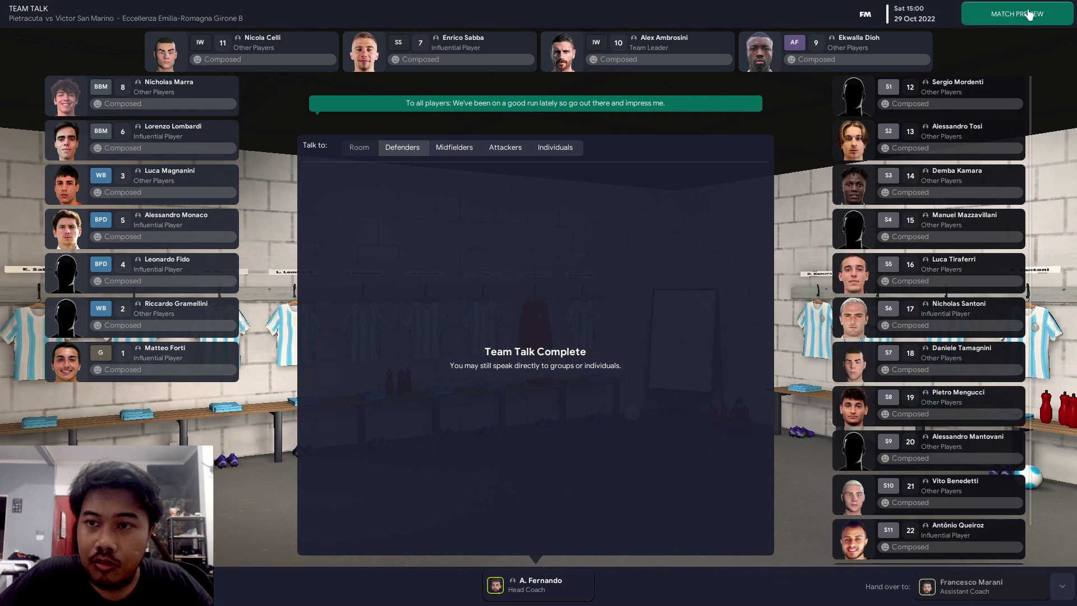
- In Football Manager 2023, proceed from the team talk to the match and kick off, skipping the pre-match scenes
left_click(1030, 14)
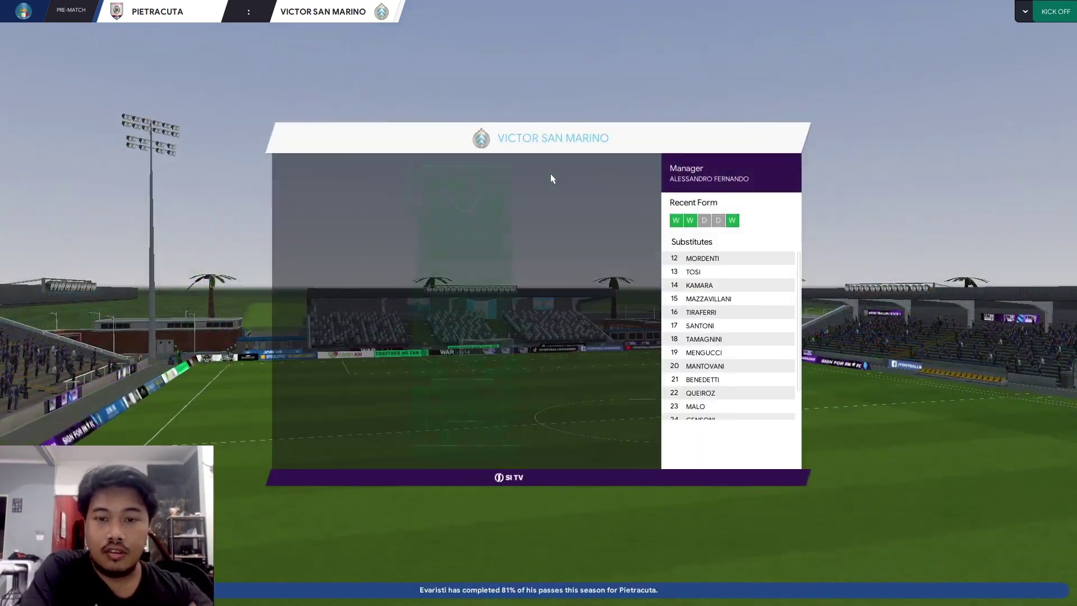
left_click(1056, 11)
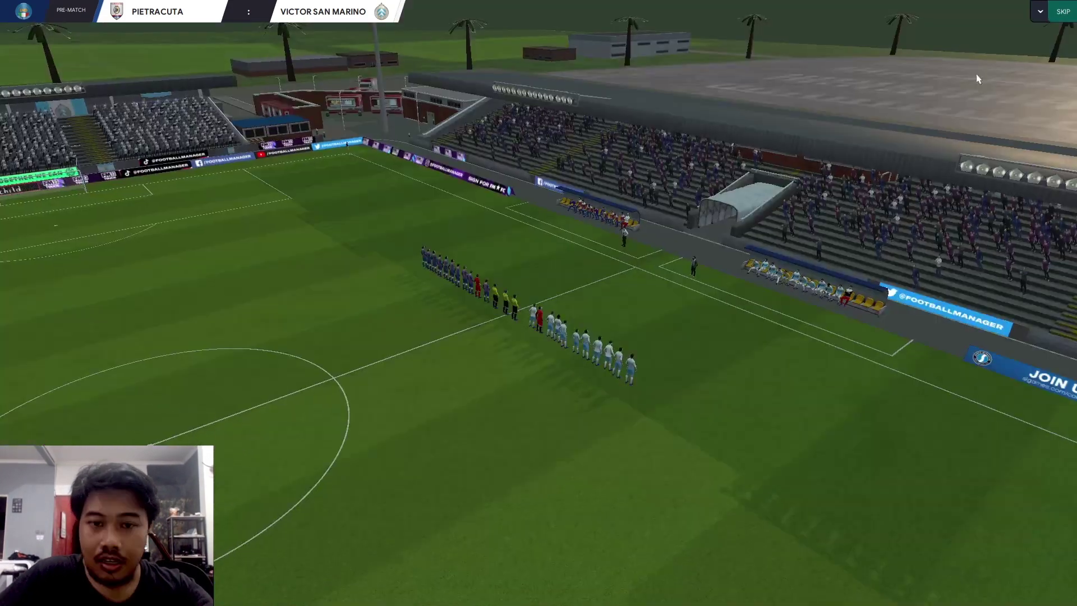
left_click(1062, 11)
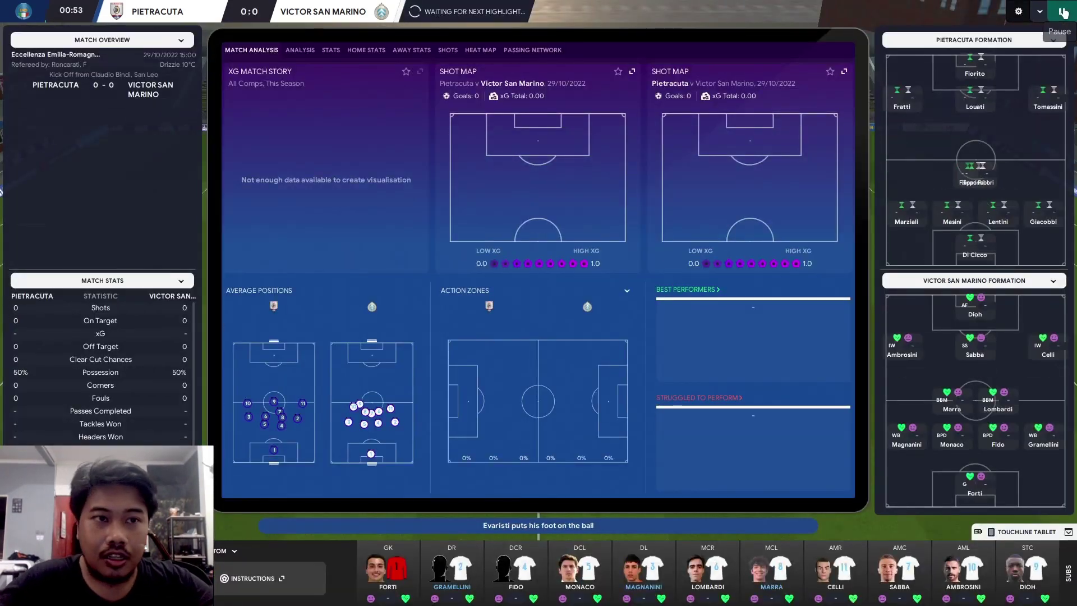